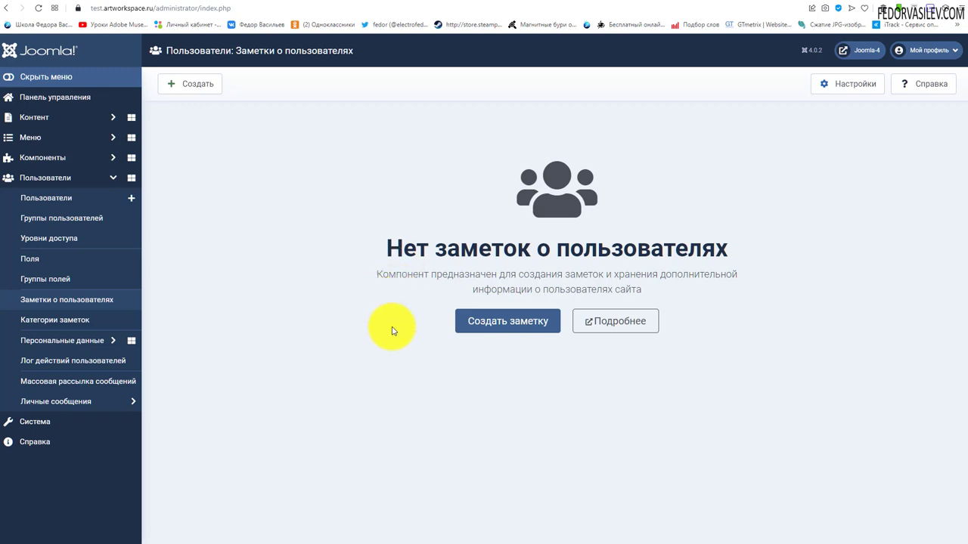
Start a new category for user notes and title it Joomla
left_click(52, 199)
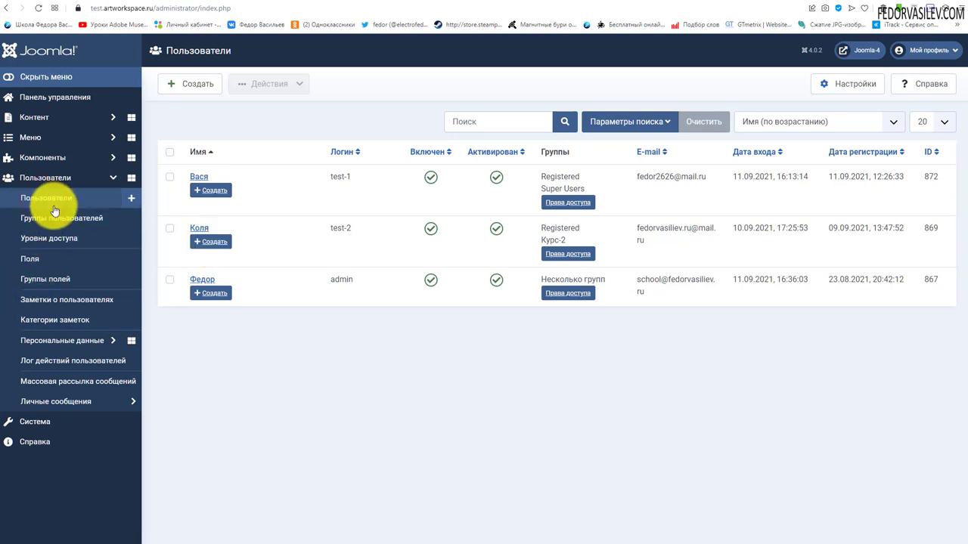
left_click(52, 300)
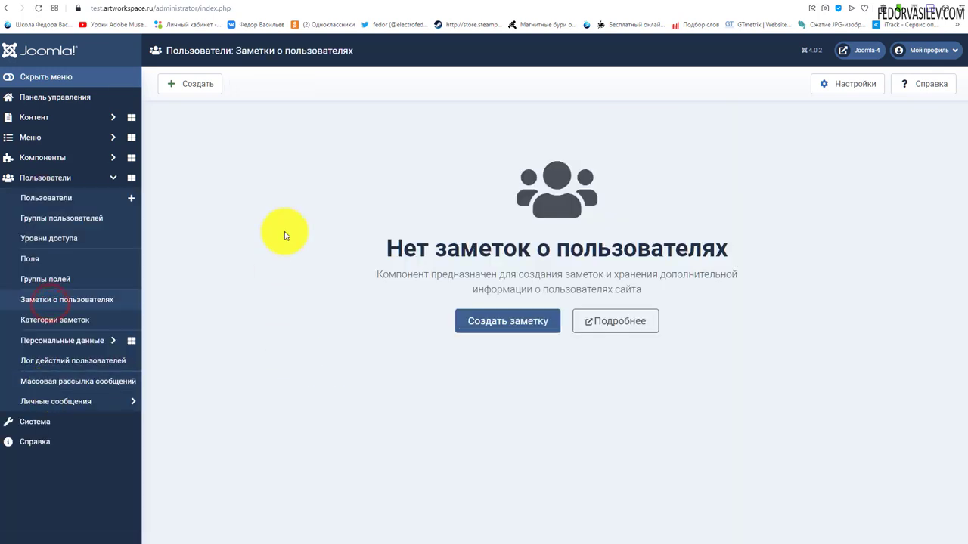
left_click(82, 320)
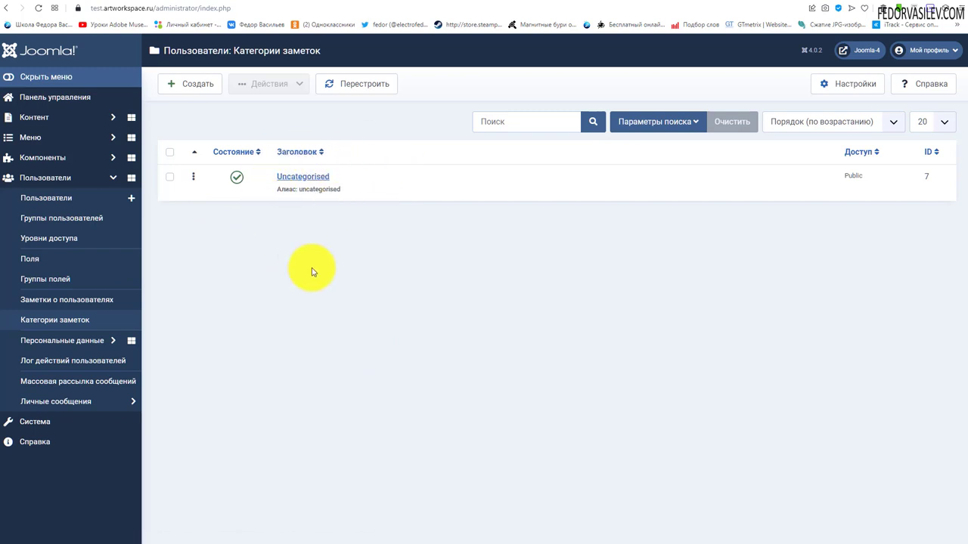
left_click(194, 87)
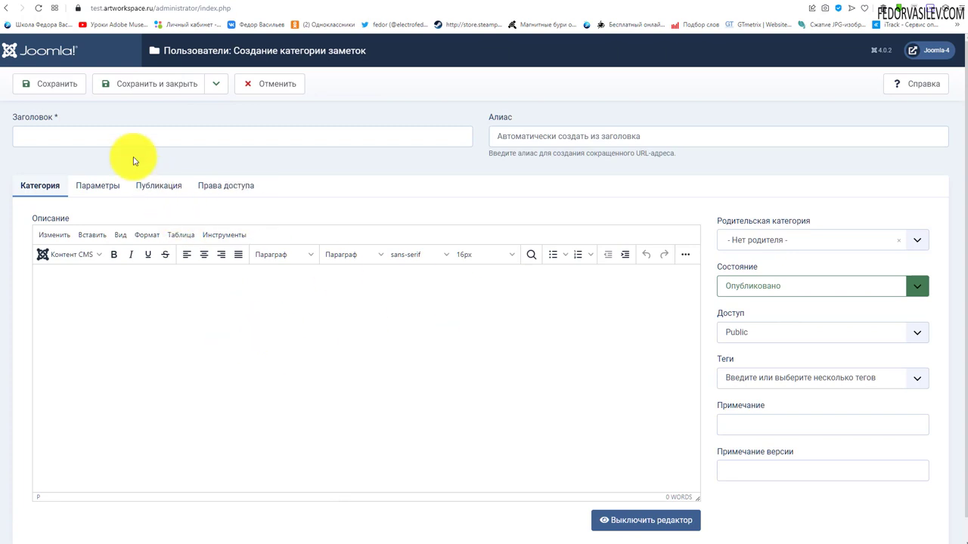
left_click(130, 137)
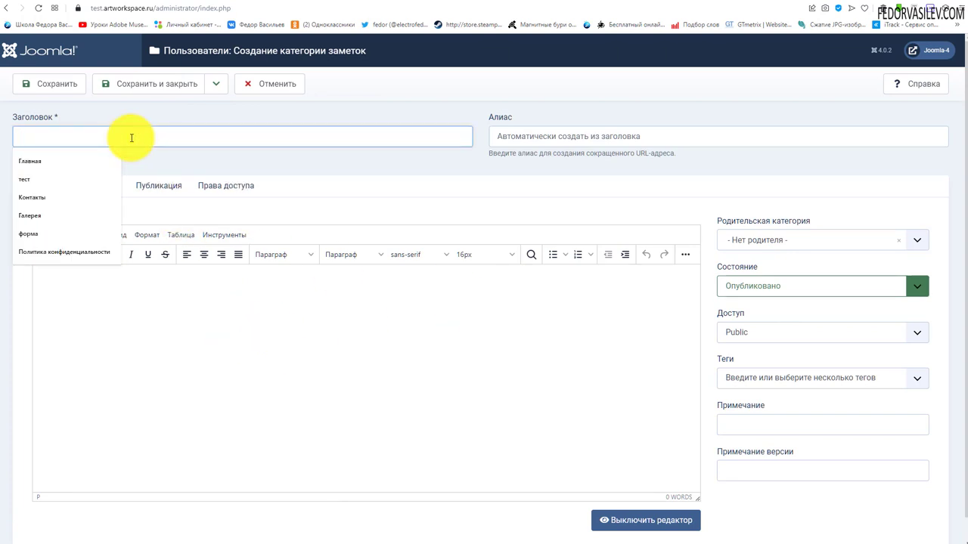
type("jOOMLA")
left_click(69, 161)
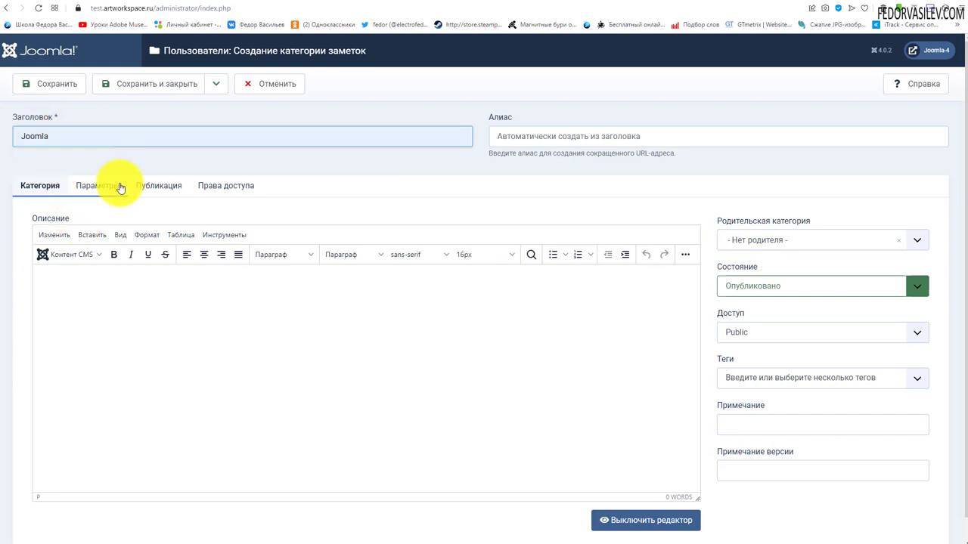
left_click(108, 361)
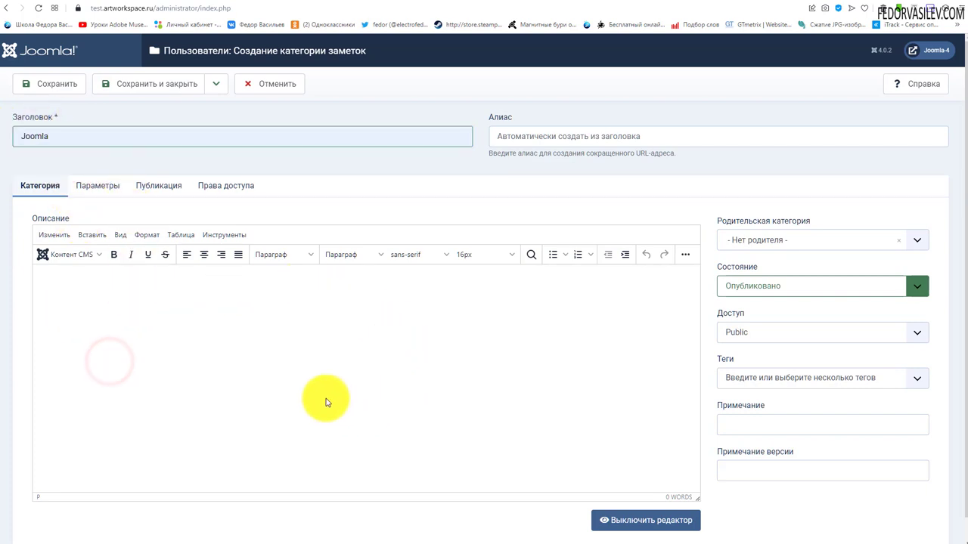
Examine the new category's parent options, layout and image parameters, and publication and metadata fields
left_click(732, 239)
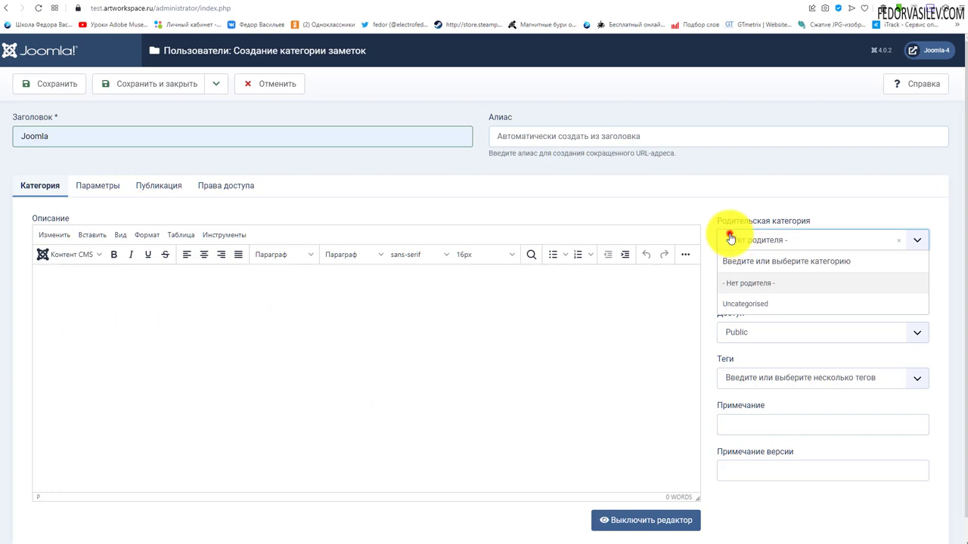
left_click(674, 210)
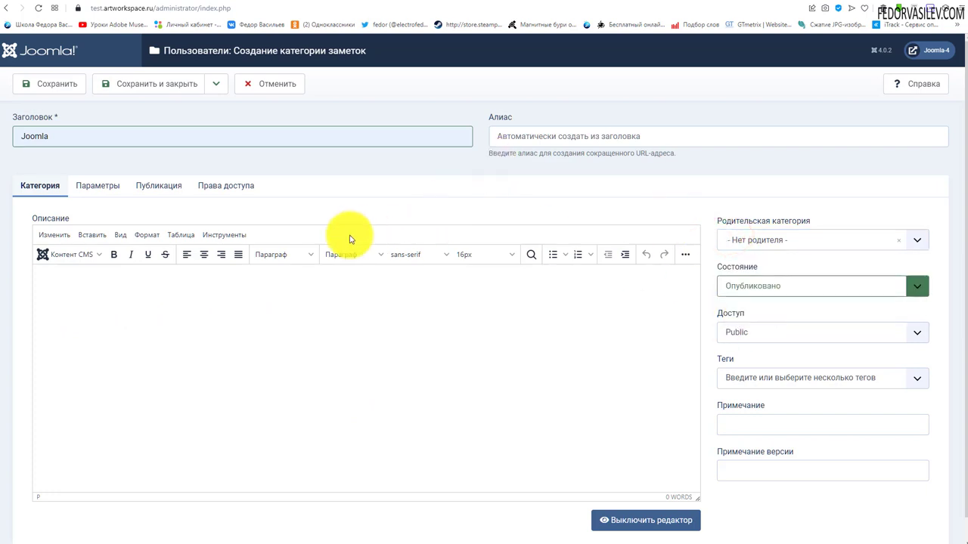
left_click(98, 186)
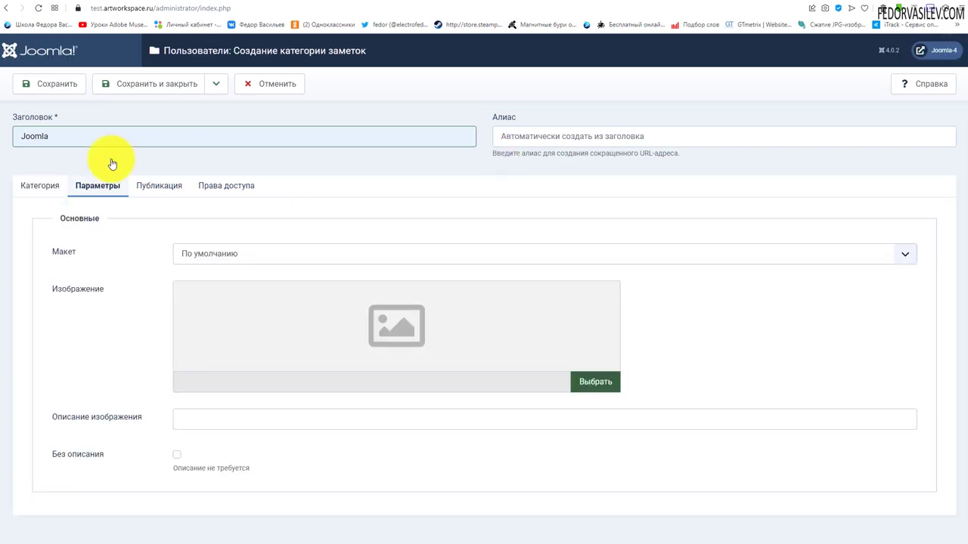
left_click(212, 254)
left_click(115, 250)
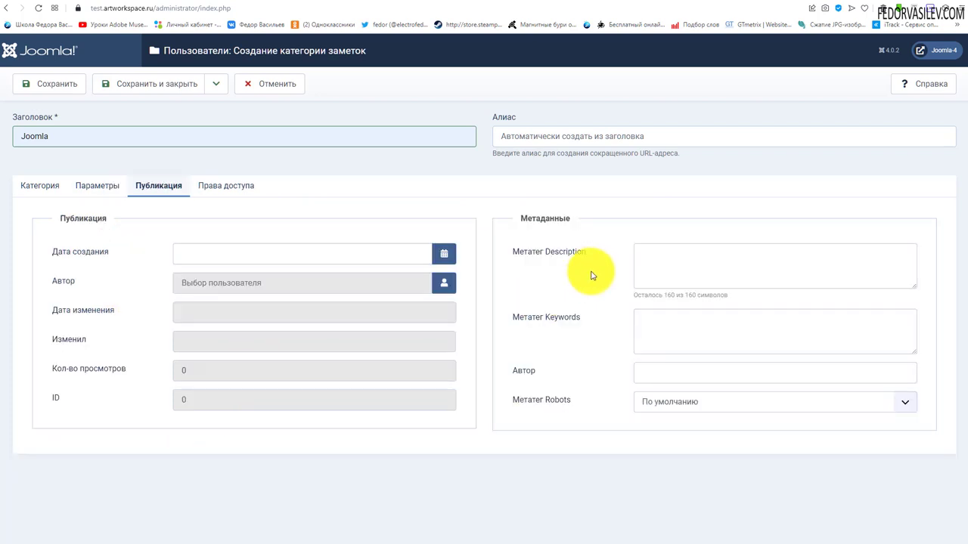
left_click(539, 217)
left_click(642, 261)
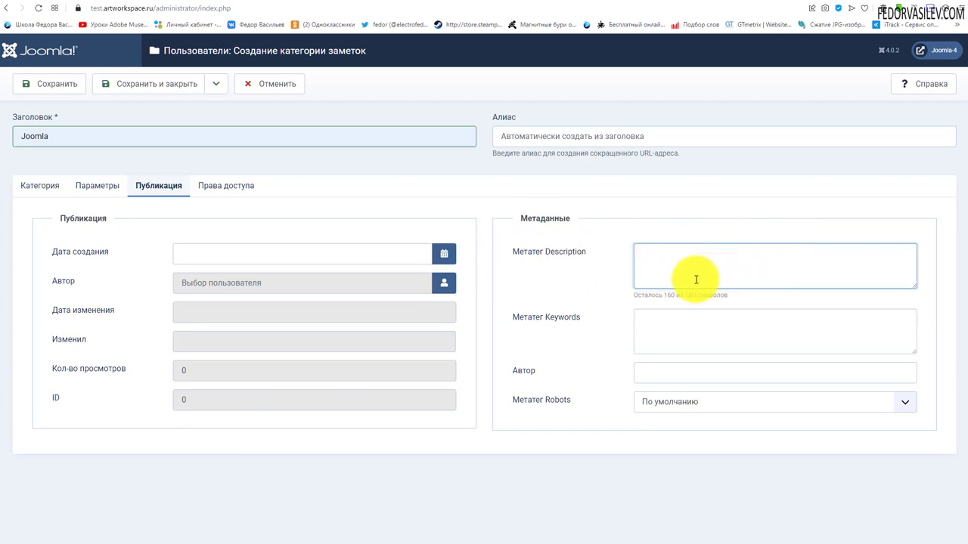
left_click(648, 271)
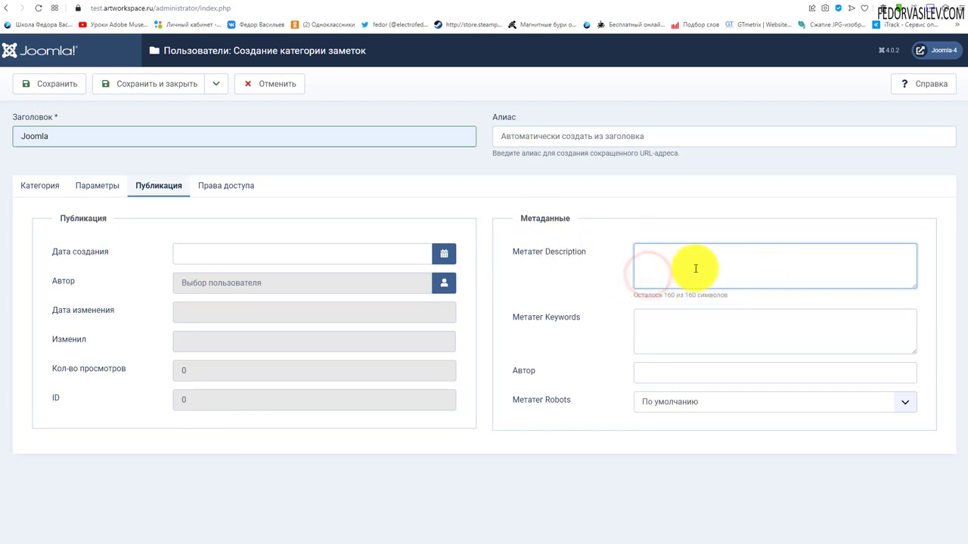
left_click(224, 189)
left_click(151, 189)
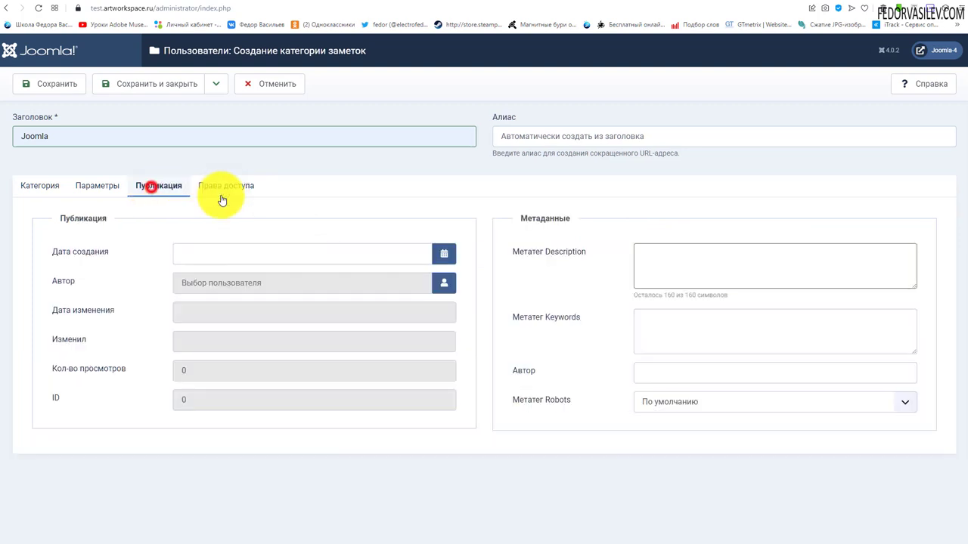
left_click(687, 265)
left_click(40, 186)
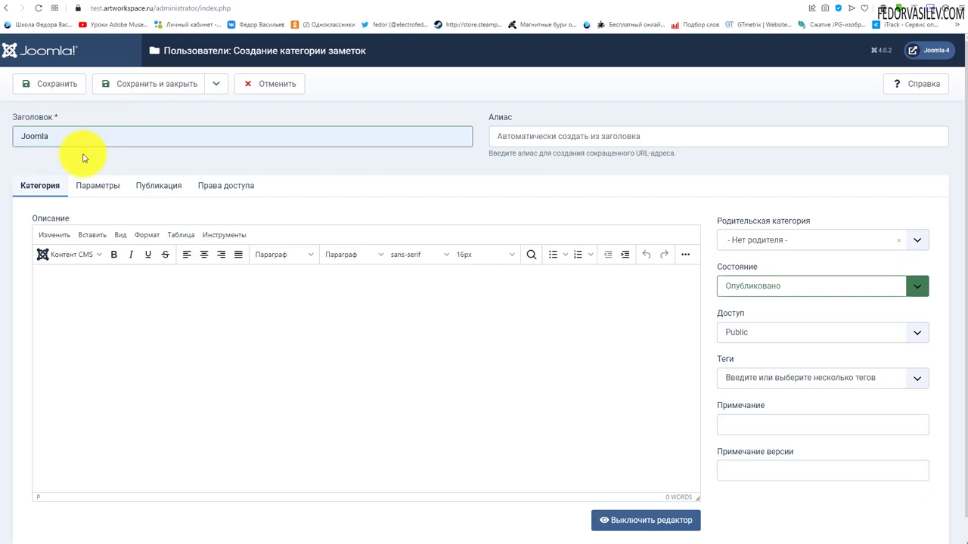
Save the Joomla category, and create and save a second note category titled Wordpress
left_click(214, 91)
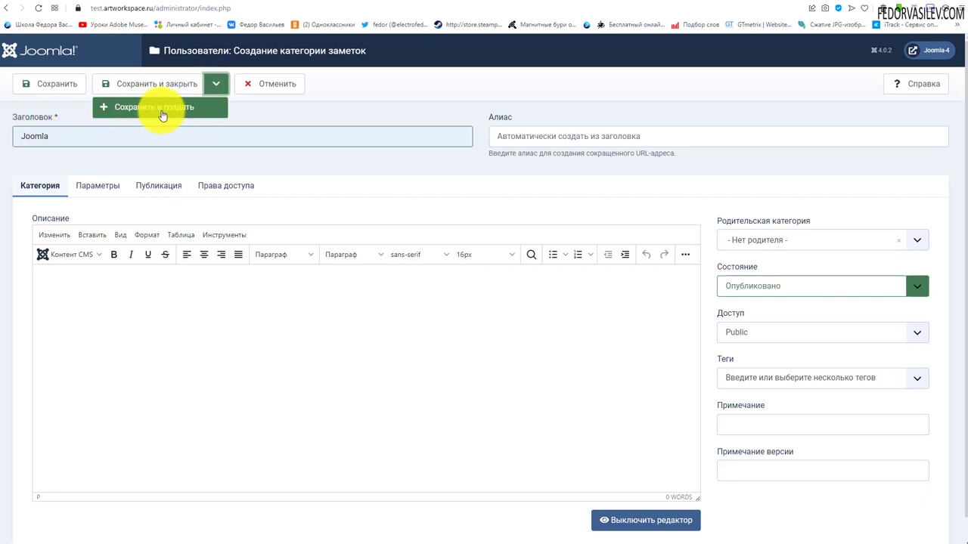
left_click(161, 108)
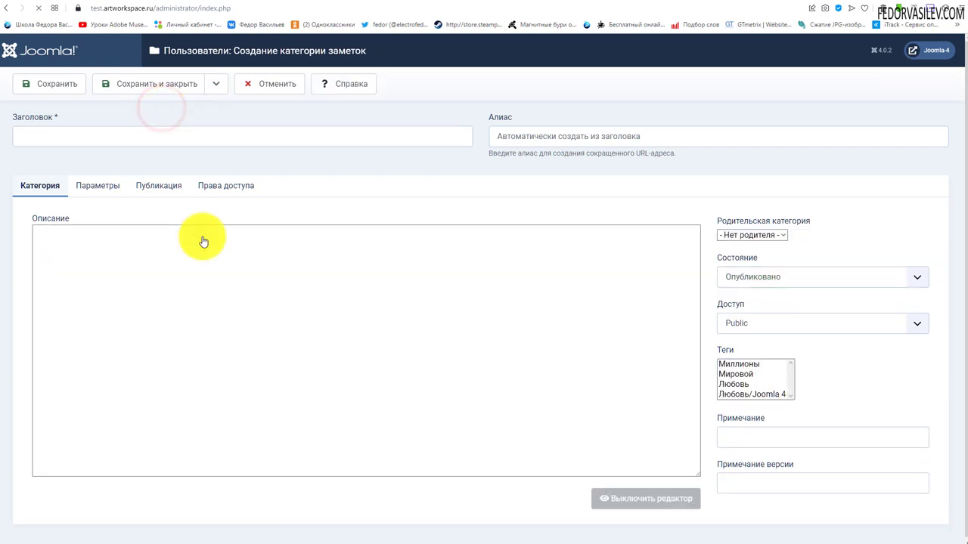
left_click(78, 169)
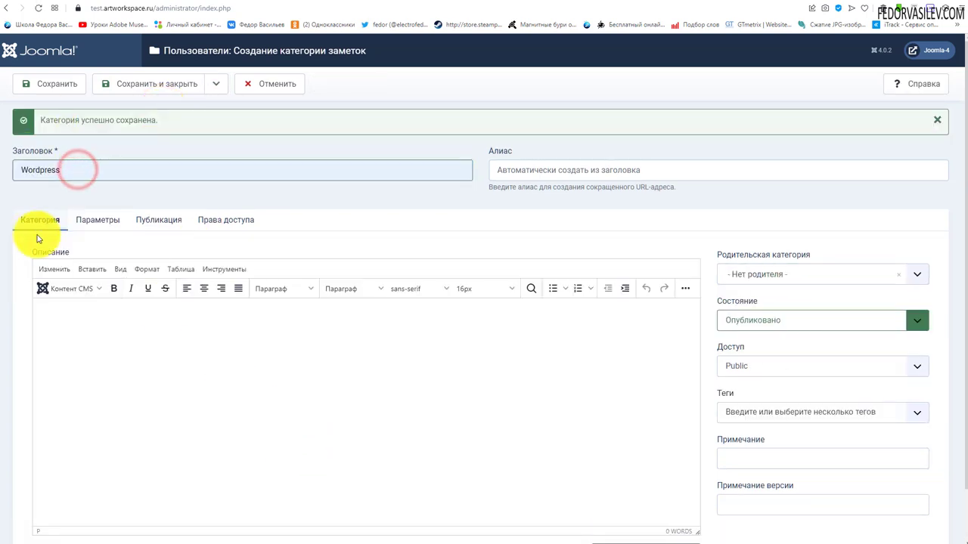
left_click(39, 179)
left_click(162, 85)
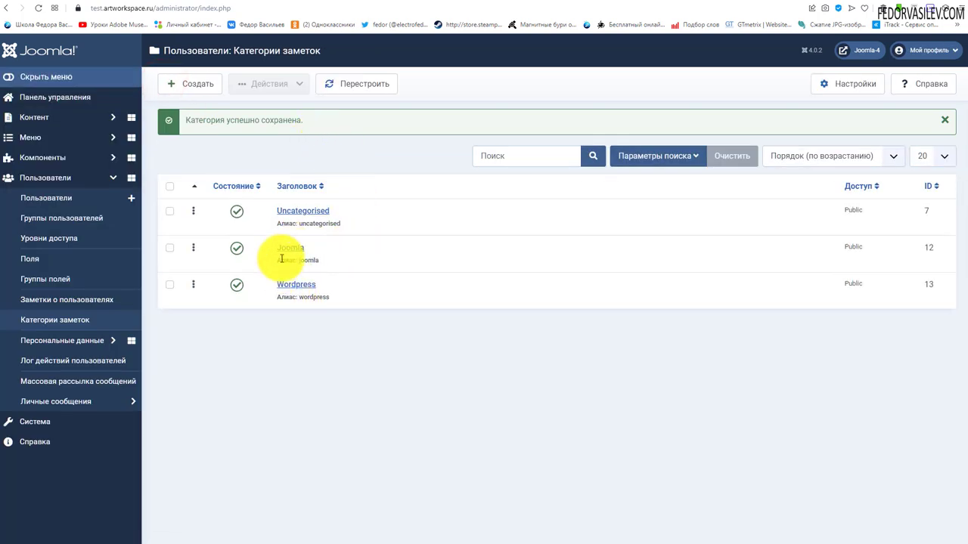
Open a blank user note and examine its subject and user fields and the options for selecting or creating a category
left_click(46, 306)
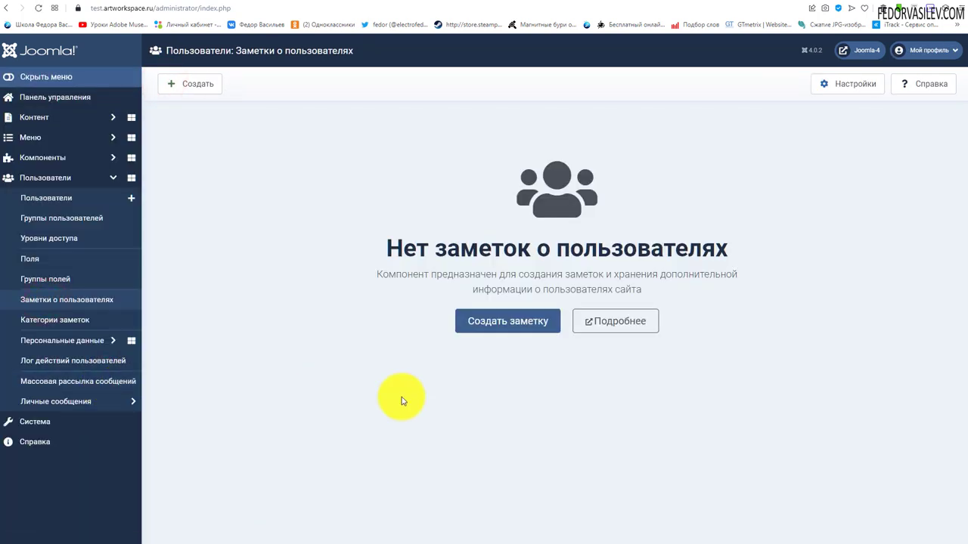
left_click(487, 323)
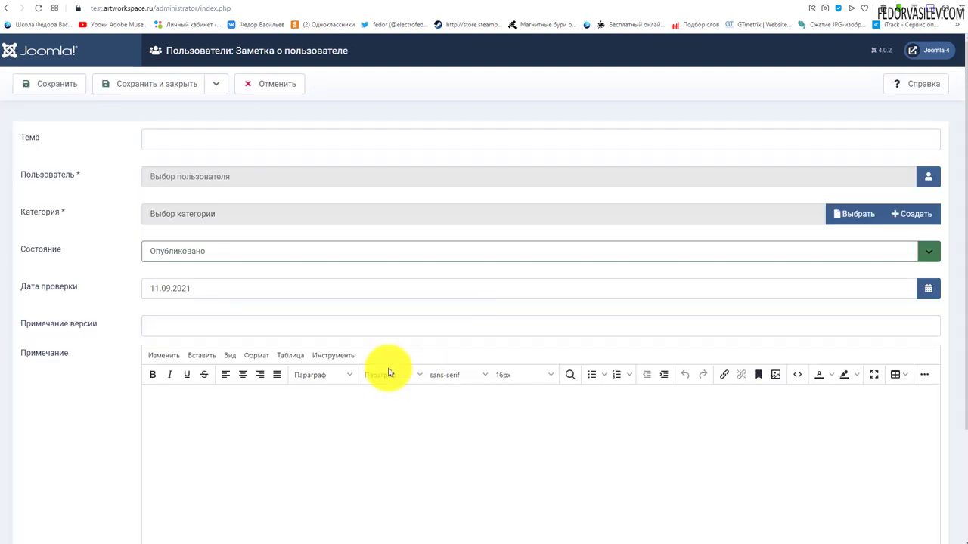
left_click(210, 136)
left_click(53, 150)
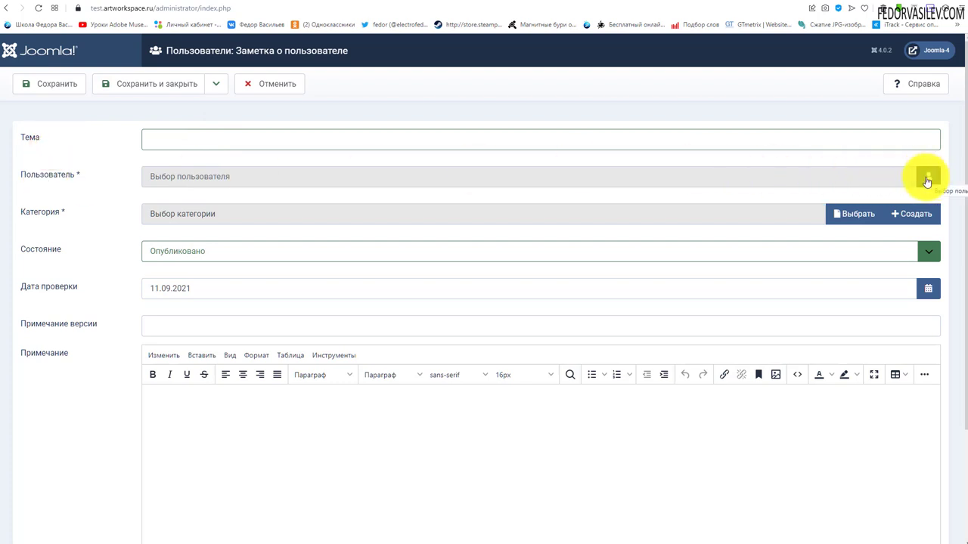
left_click(210, 214)
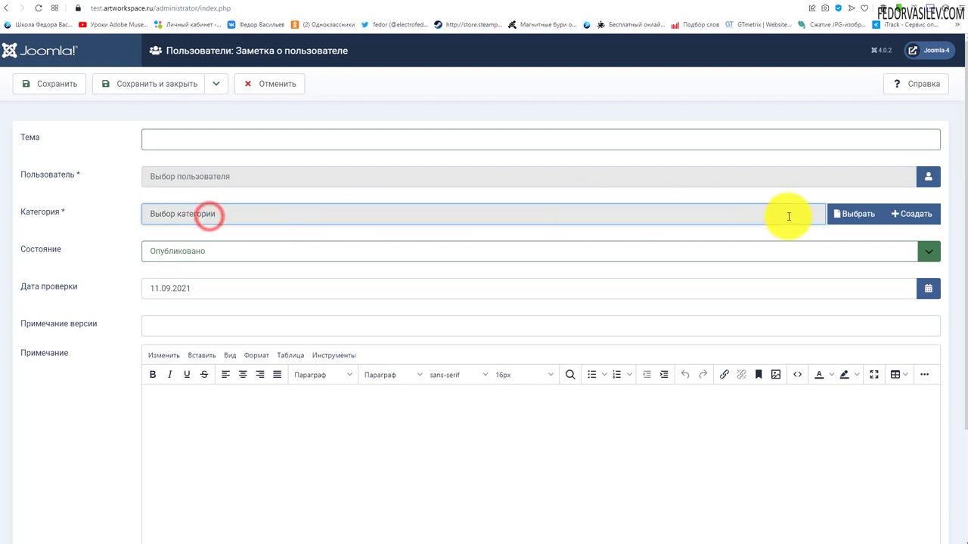
left_click(842, 216)
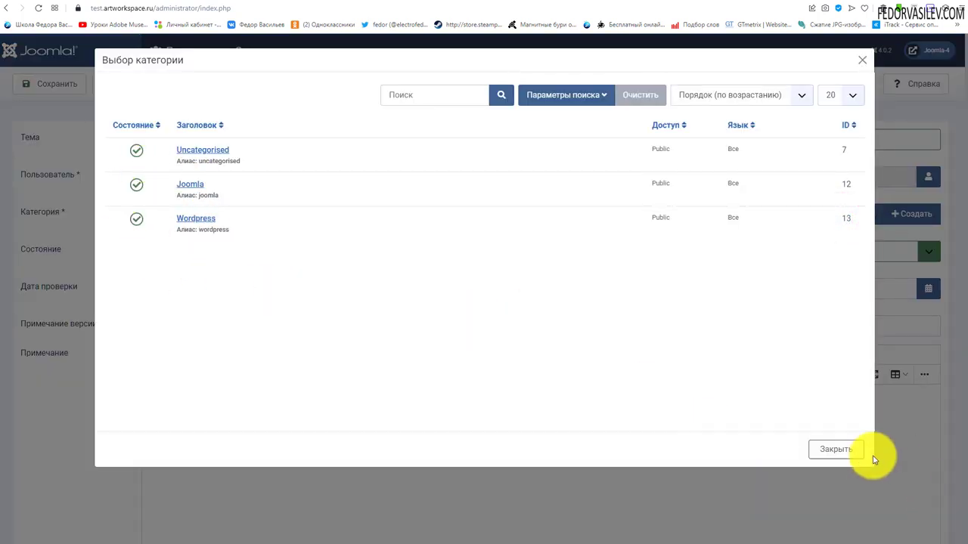
left_click(839, 450)
left_click(913, 215)
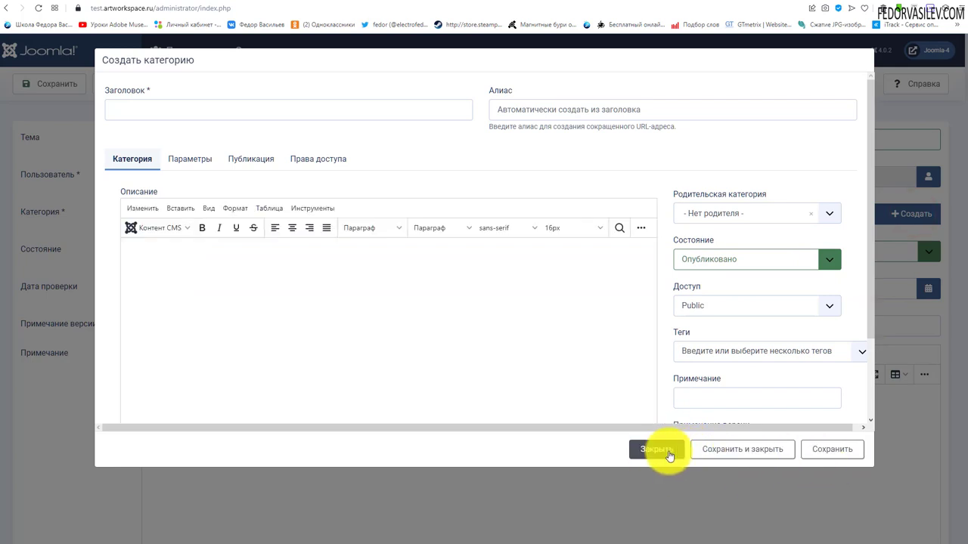
left_click(668, 452)
Examine the blank note's state options, review date and note text area, and discard the note
left_click(189, 252)
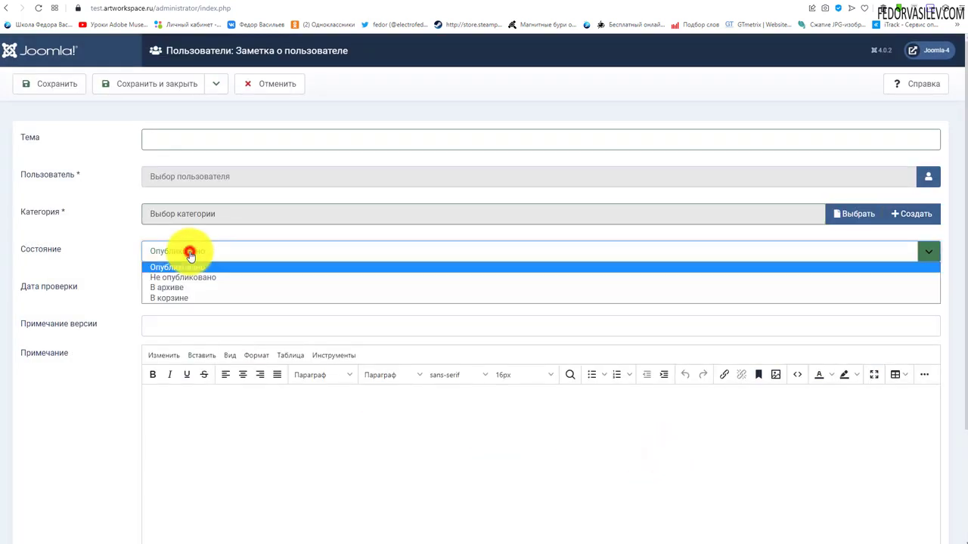
left_click(189, 253)
left_click(189, 253)
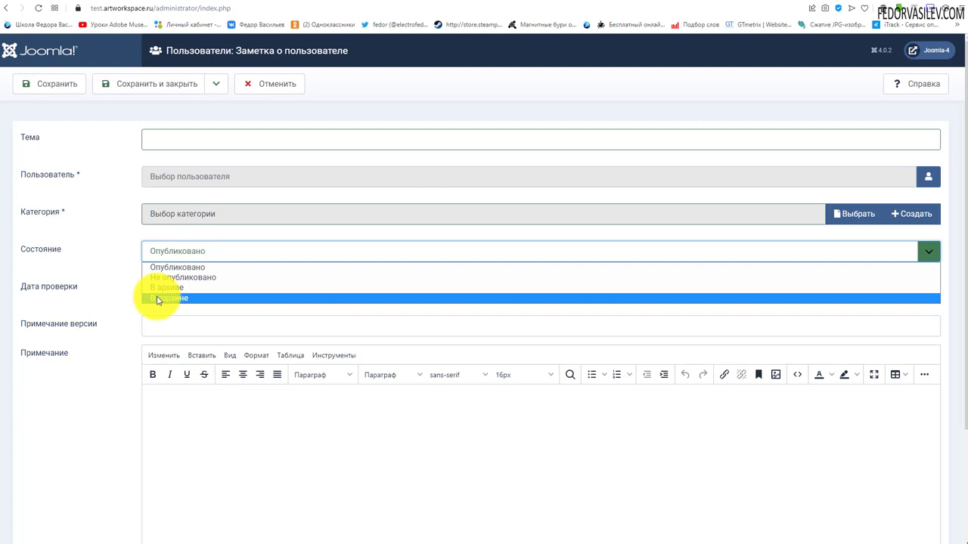
left_click(135, 249)
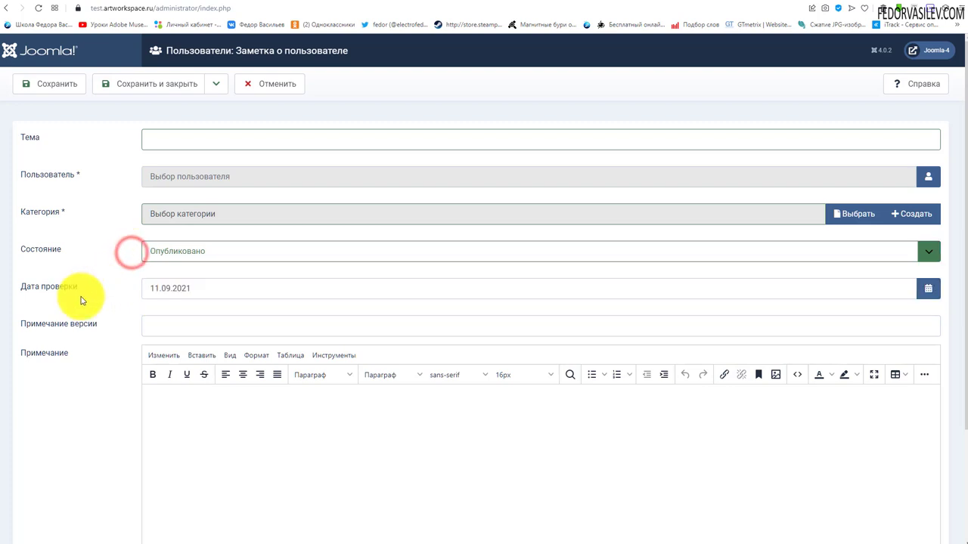
scroll(227, 281, "down", 1)
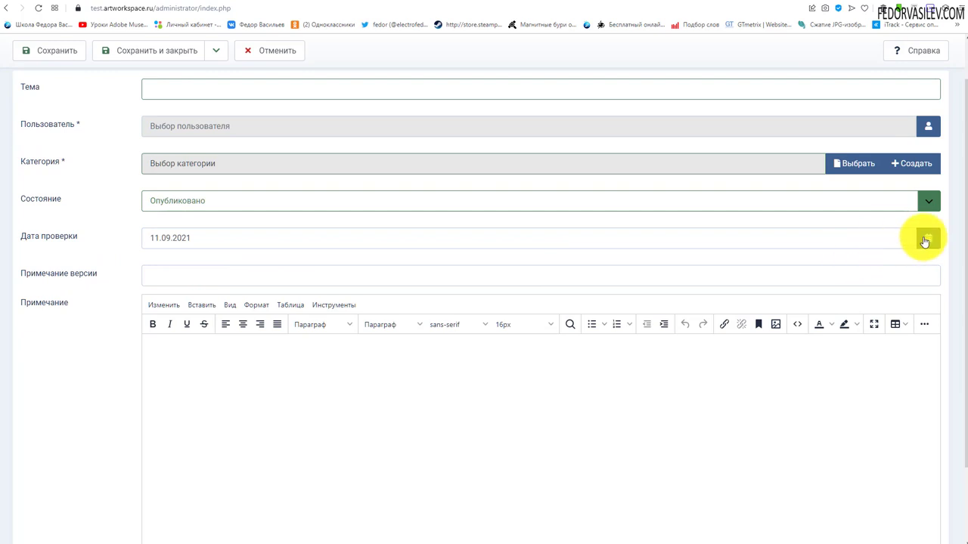
scroll(417, 279, "down", 2)
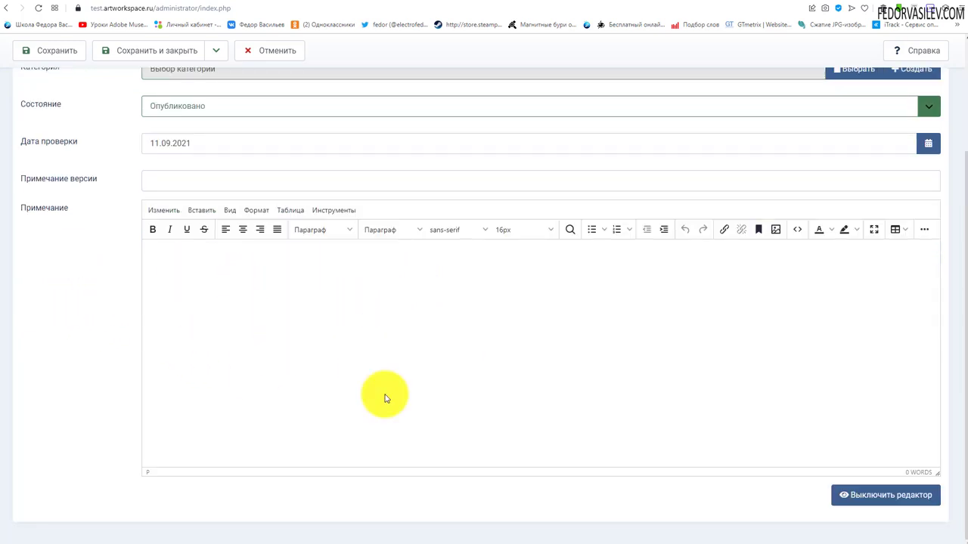
scroll(385, 396, "up", 3)
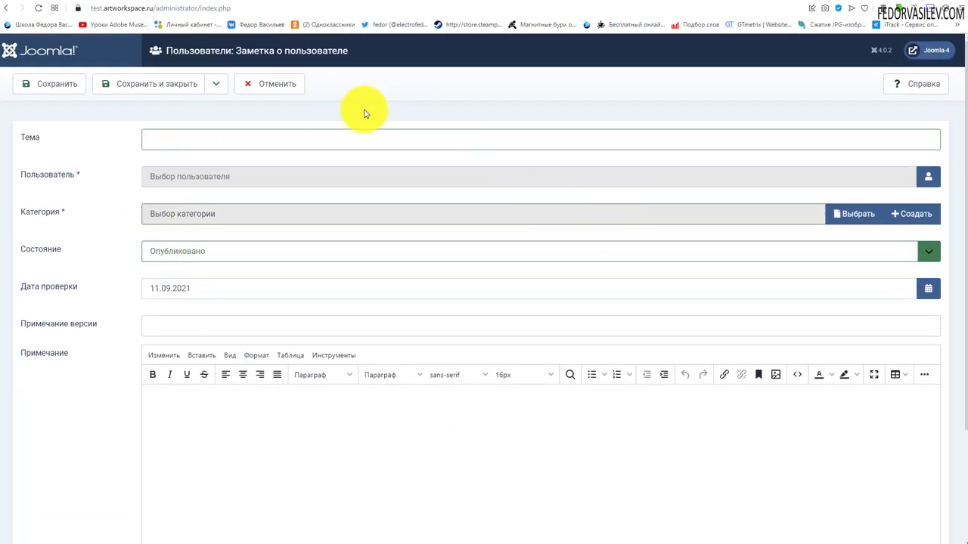
left_click(263, 95)
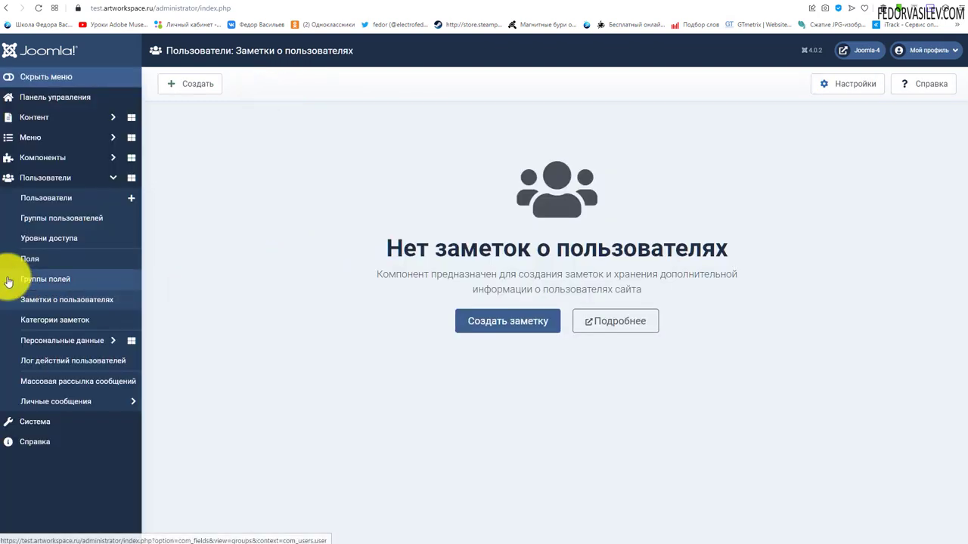
Create a new note for the user with login test-1 from the users list, with the subject Купил курс-1
left_click(31, 199)
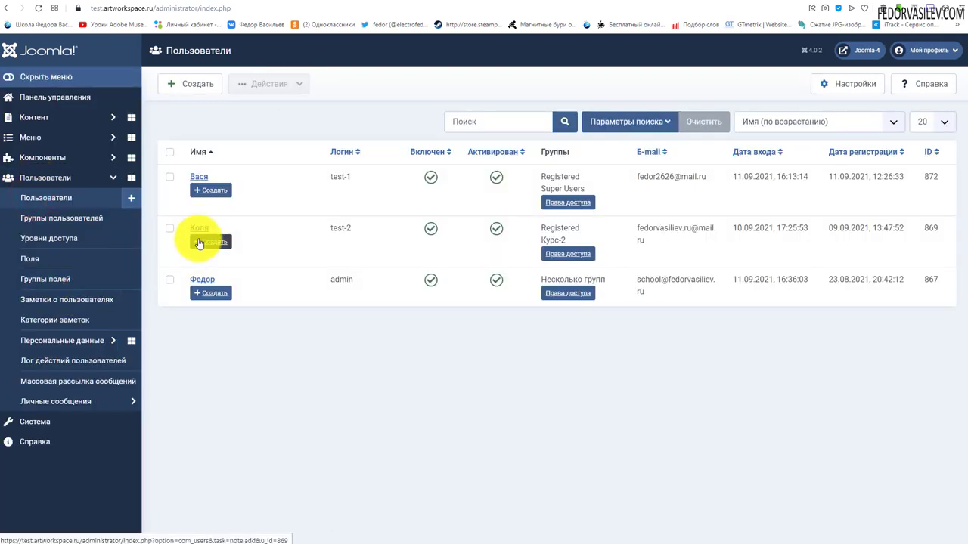
left_click(211, 193)
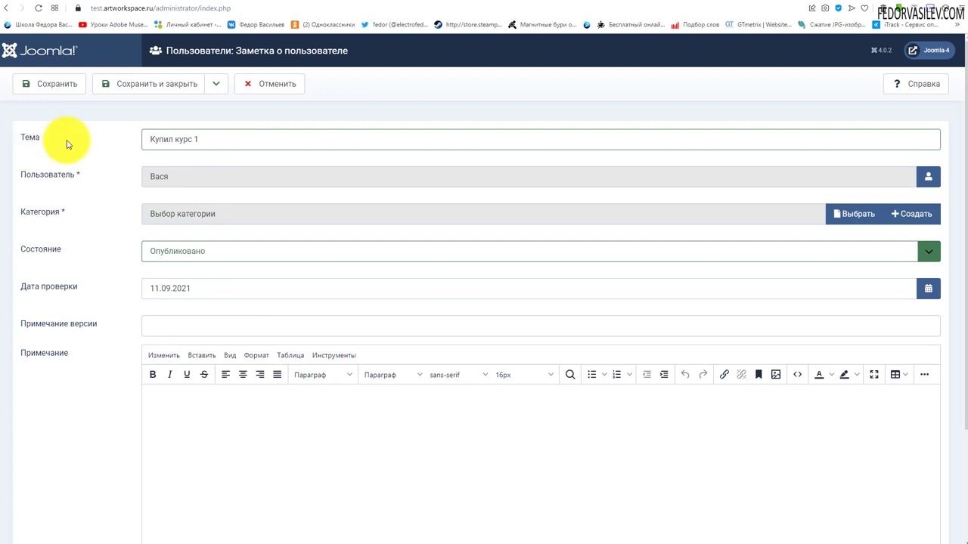
left_click(195, 139)
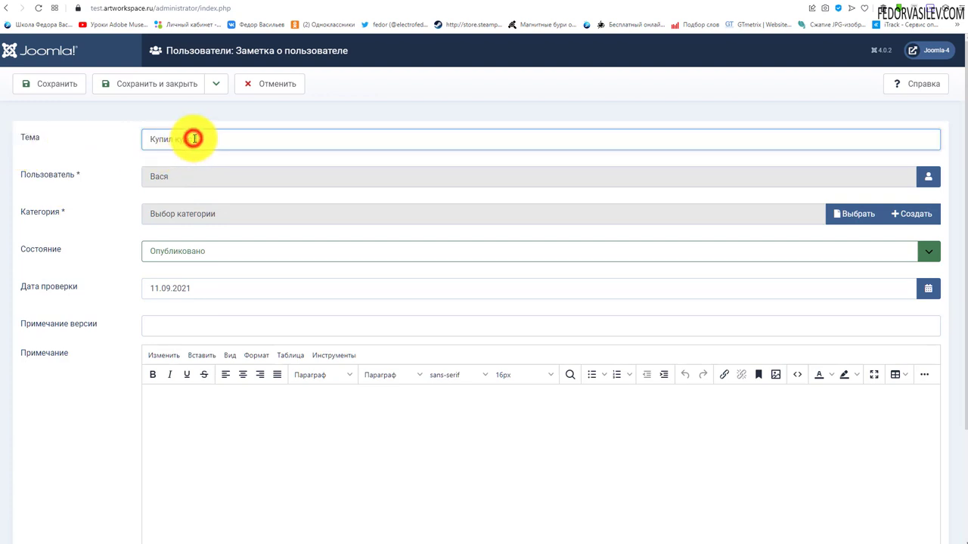
left_click_drag(212, 143, 175, 140)
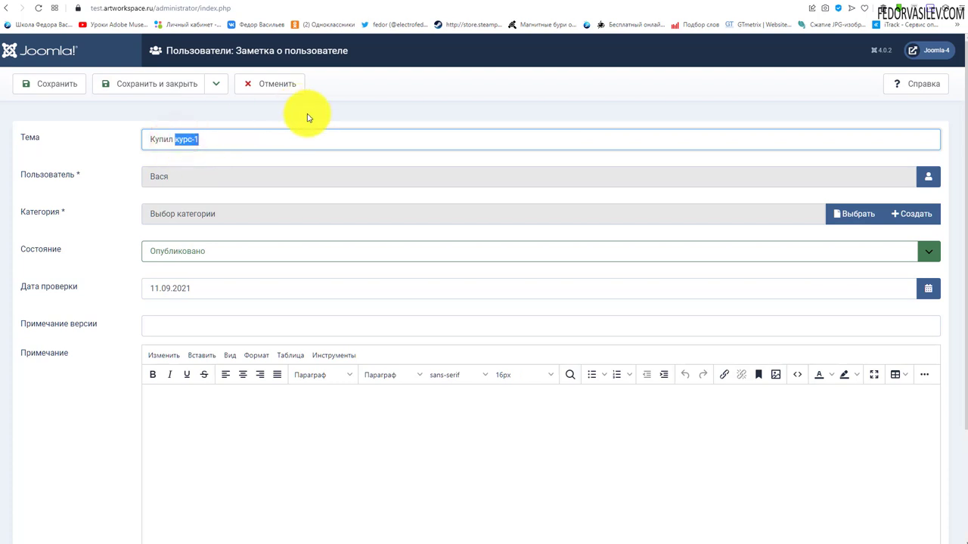
left_click(80, 180)
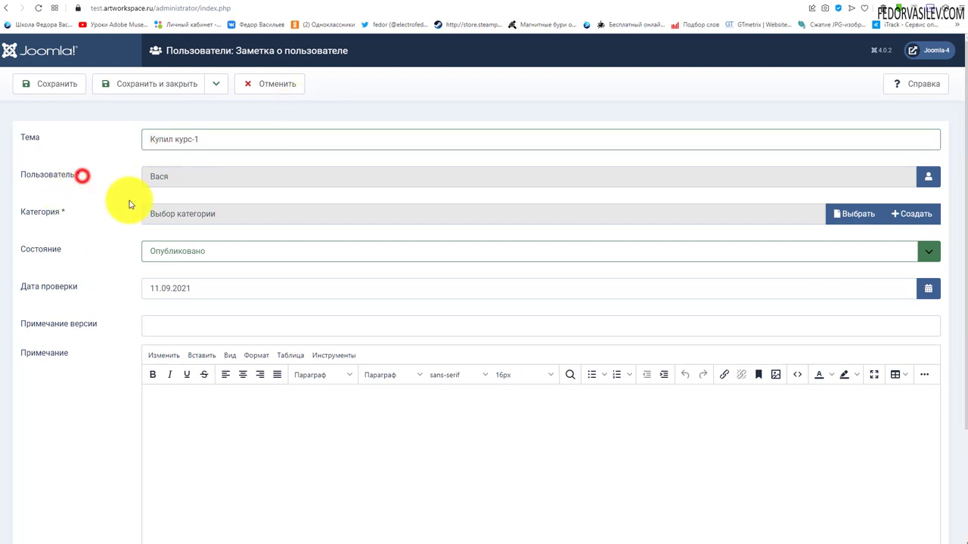
Assign the note to user test-1 and the Joomla category, with version note Демо and note text «купил курс со скидкой.»
left_click(927, 177)
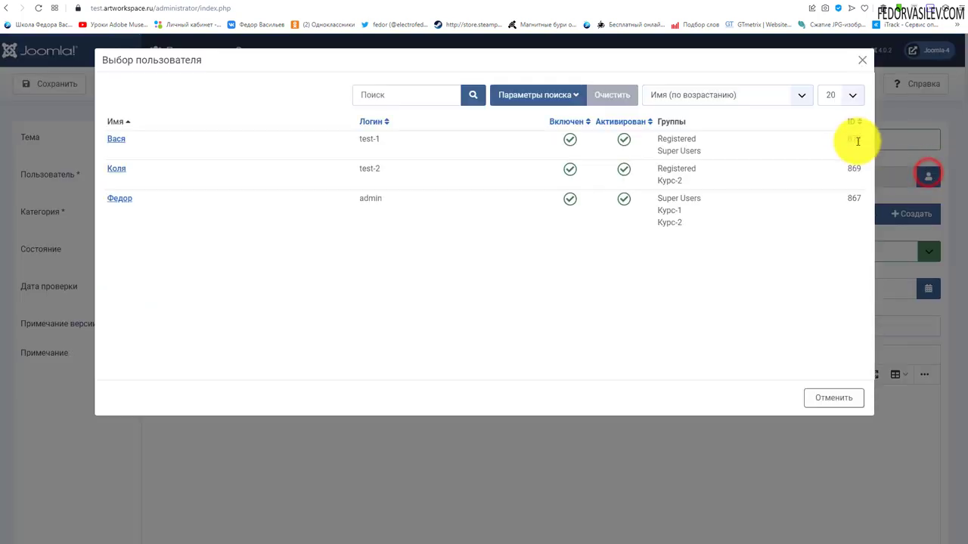
left_click(928, 176)
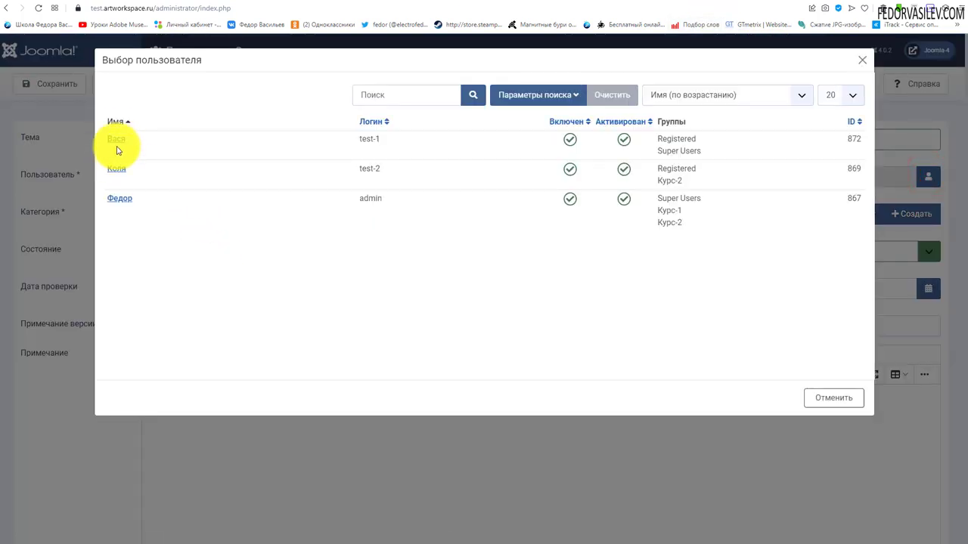
left_click(116, 140)
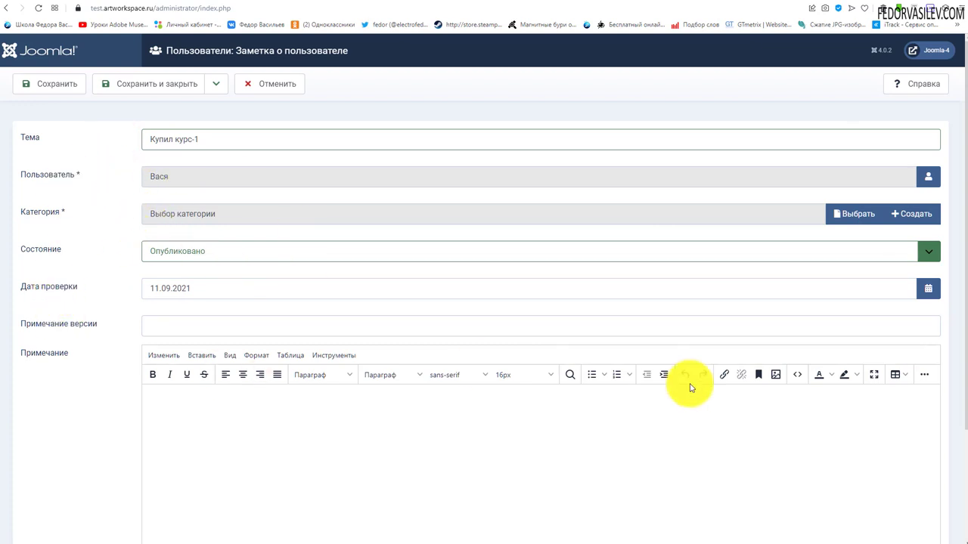
left_click(851, 216)
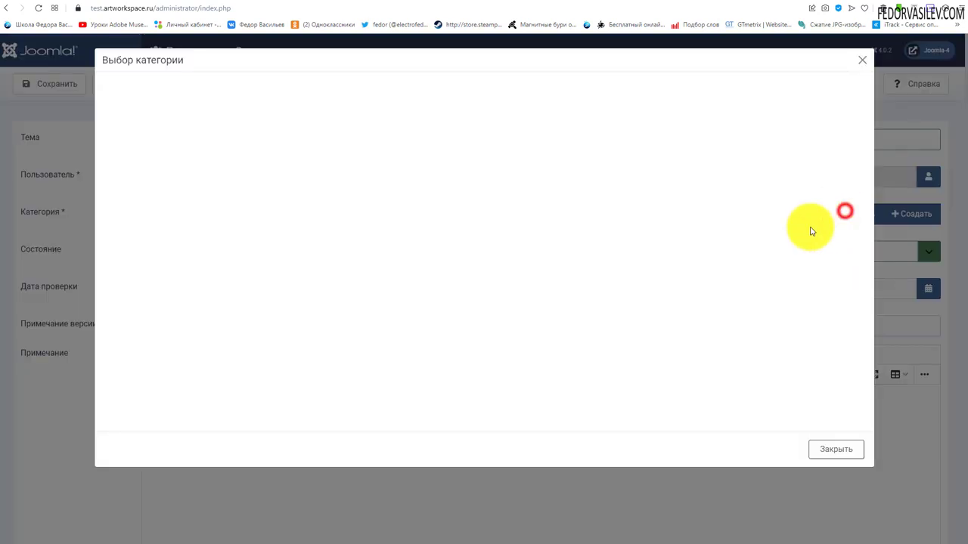
left_click(190, 189)
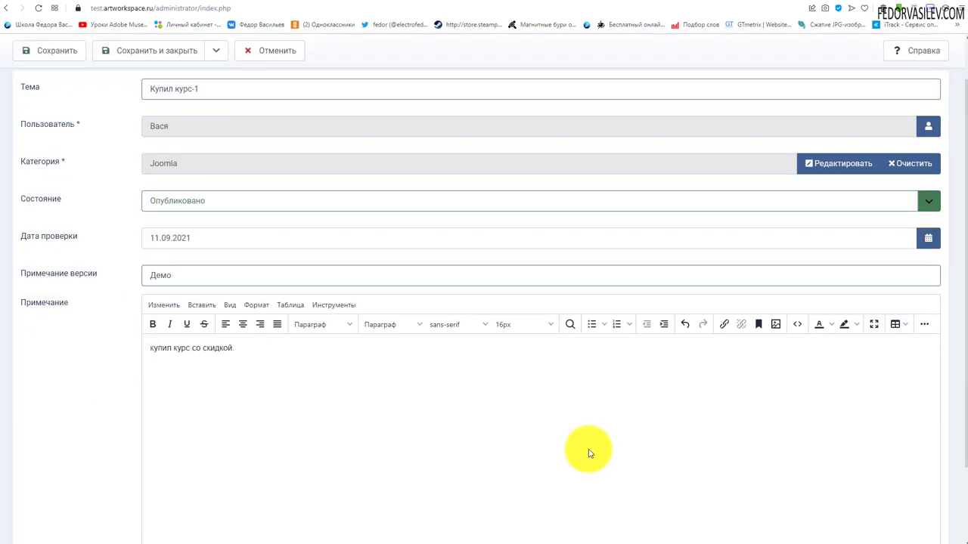
Review the note's subject and text, and save and close the note
scroll(298, 378, "down", 2)
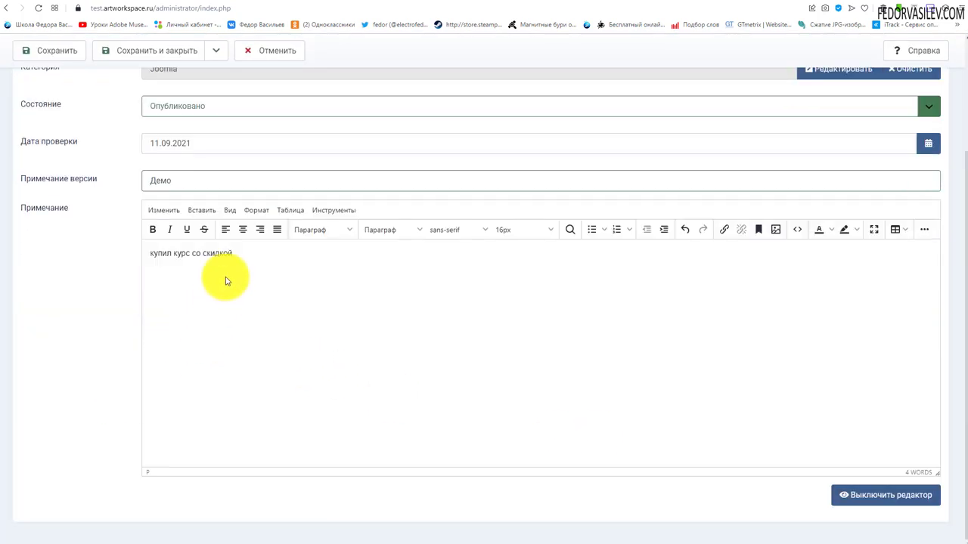
left_click_drag(256, 251, 104, 249)
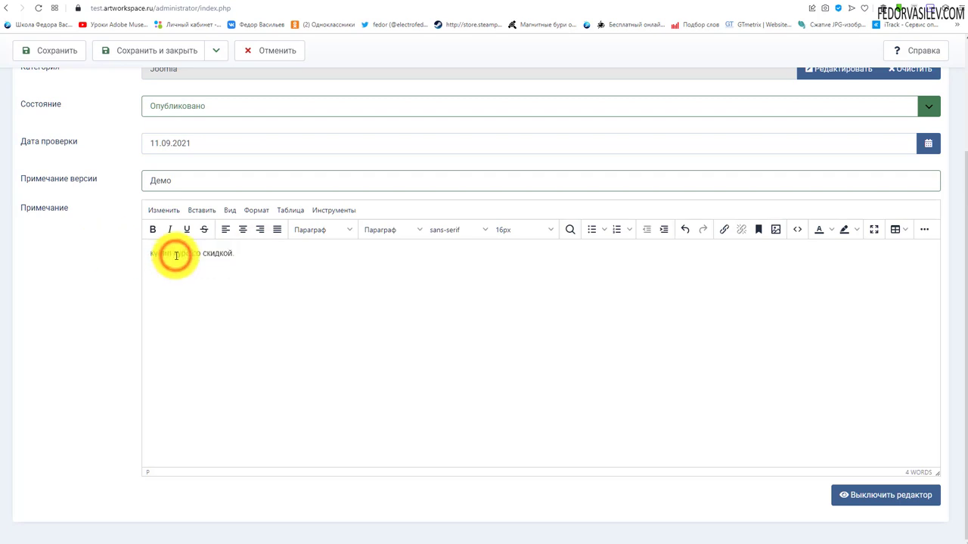
scroll(318, 320, "up", 3)
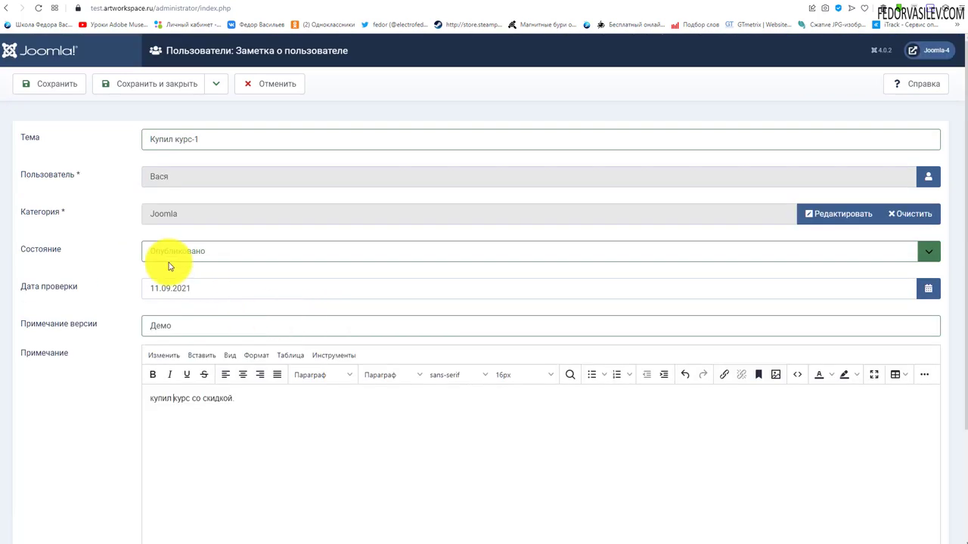
scroll(168, 250, "down", 2)
scroll(179, 199, "up", 2)
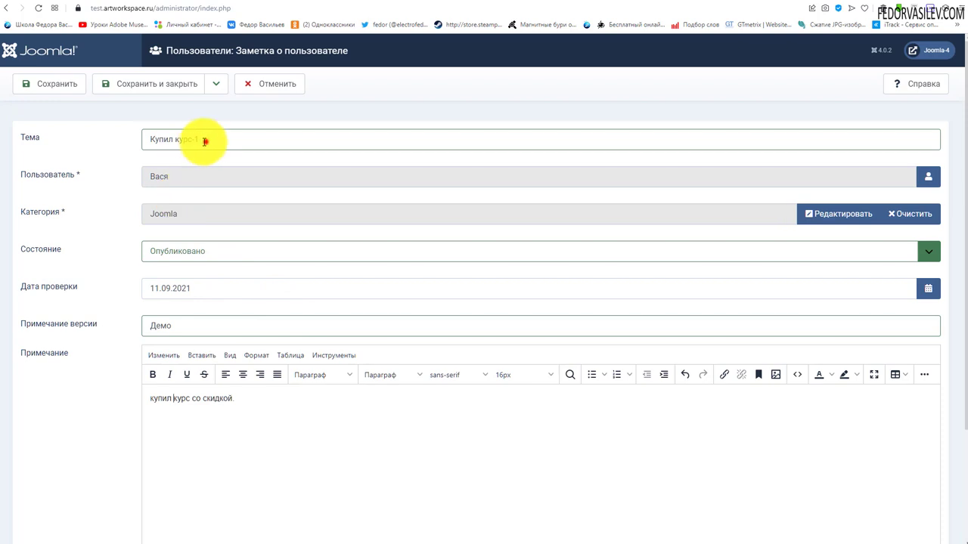
left_click_drag(204, 140, 169, 164)
scroll(170, 165, "down", 2)
left_click_drag(252, 253, 78, 253)
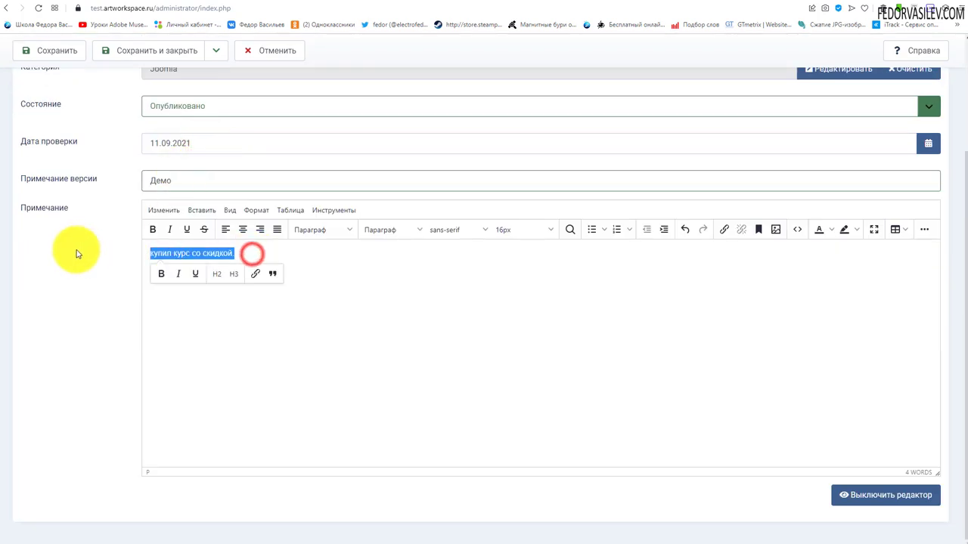
left_click(271, 270)
left_click(170, 254)
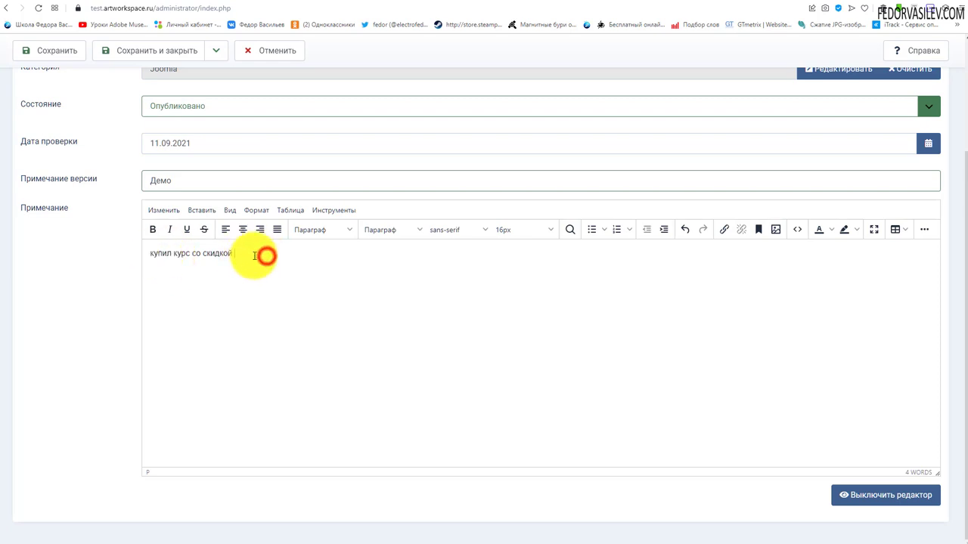
scroll(320, 350, "up", 3)
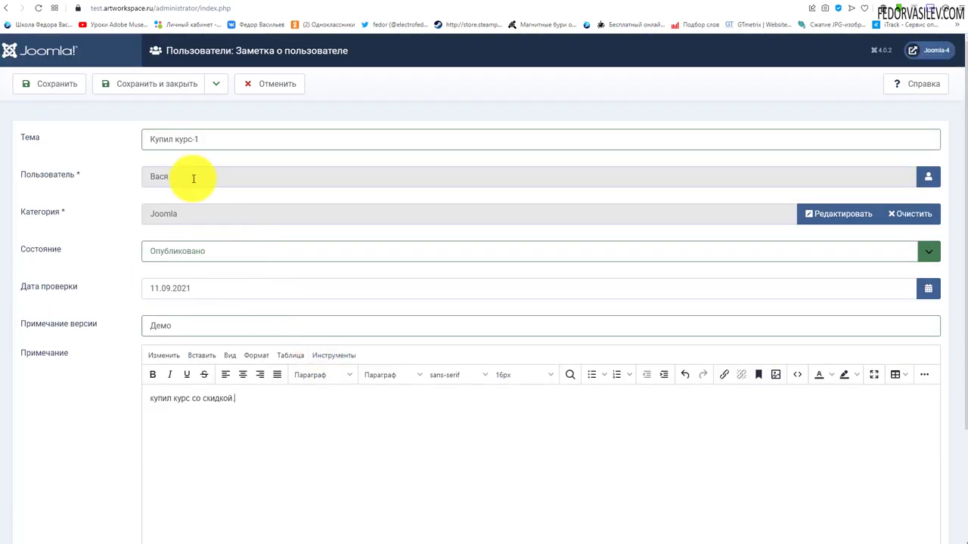
left_click(161, 83)
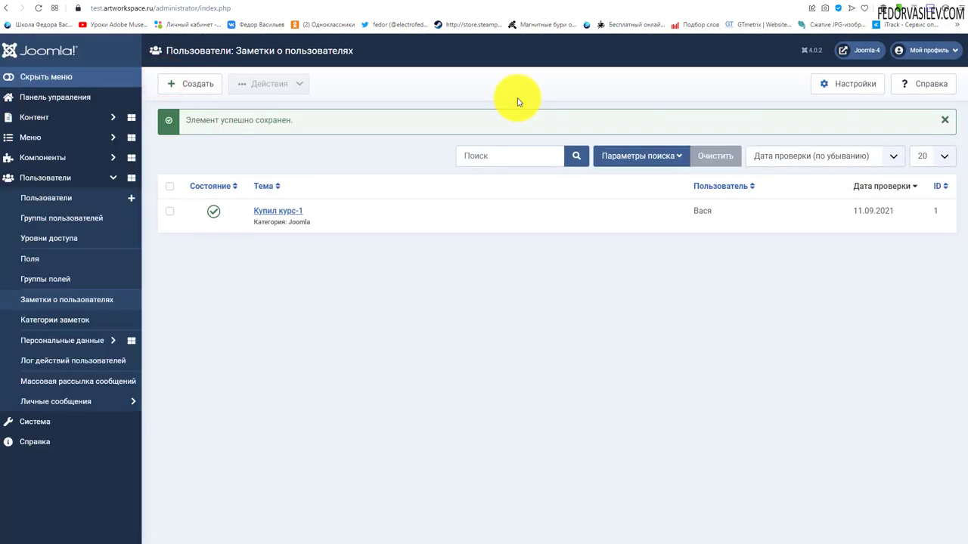
List all notes of user test-1 and open the note Купил курс-1 to examine its fields and text
left_click(50, 303)
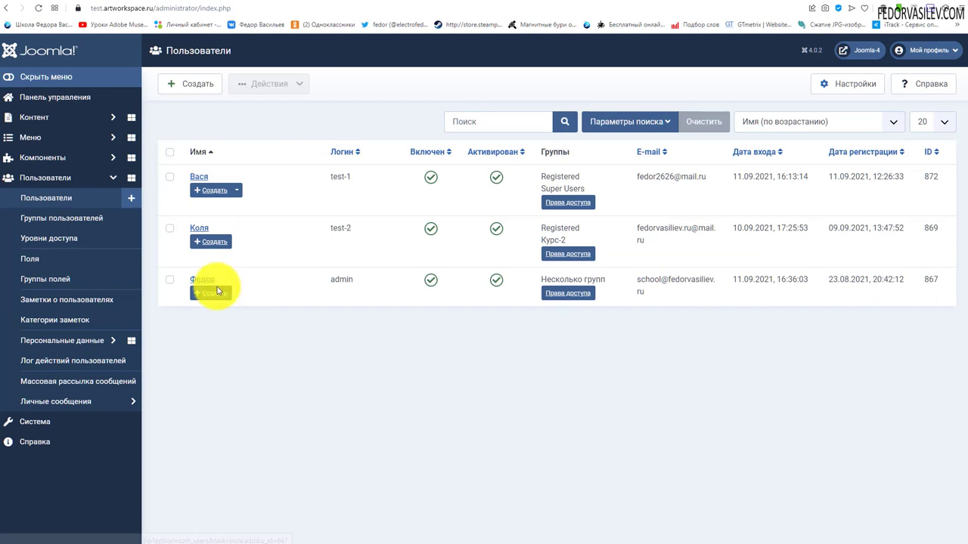
left_click(239, 191)
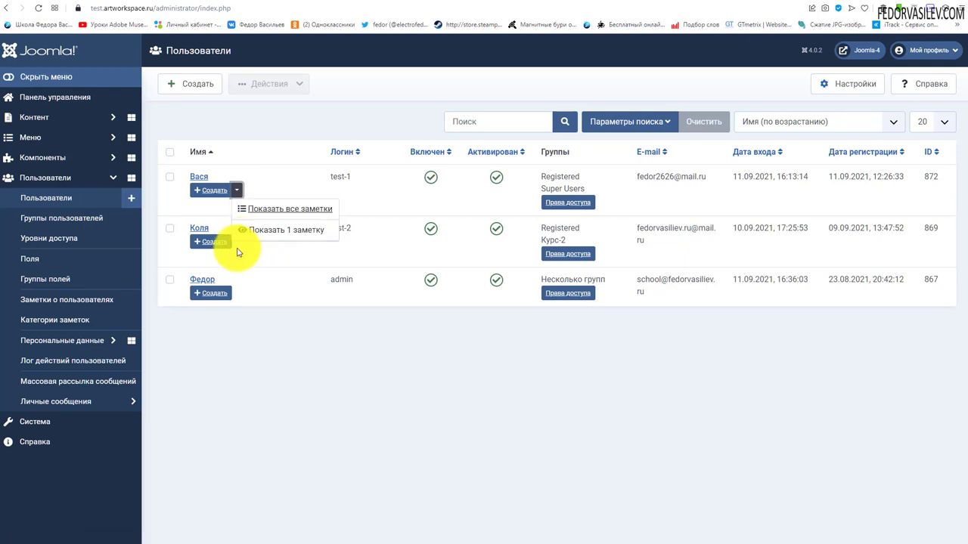
left_click(255, 208)
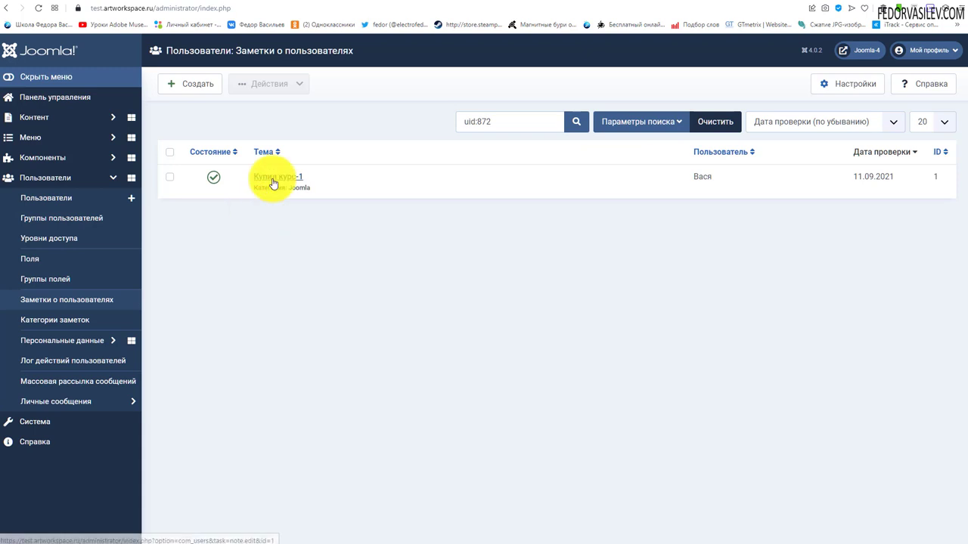
left_click(273, 177)
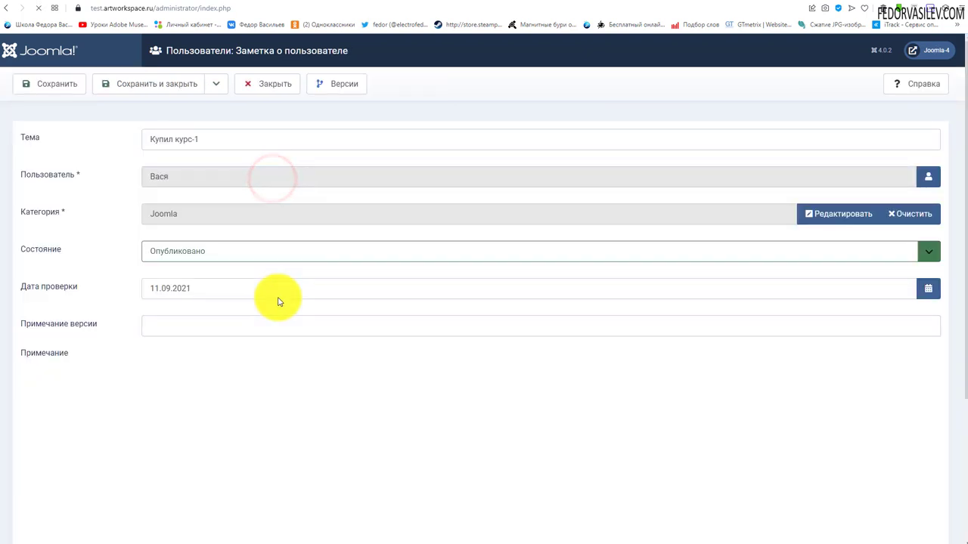
scroll(252, 304, "down", 2)
left_click_drag(296, 247, 76, 259)
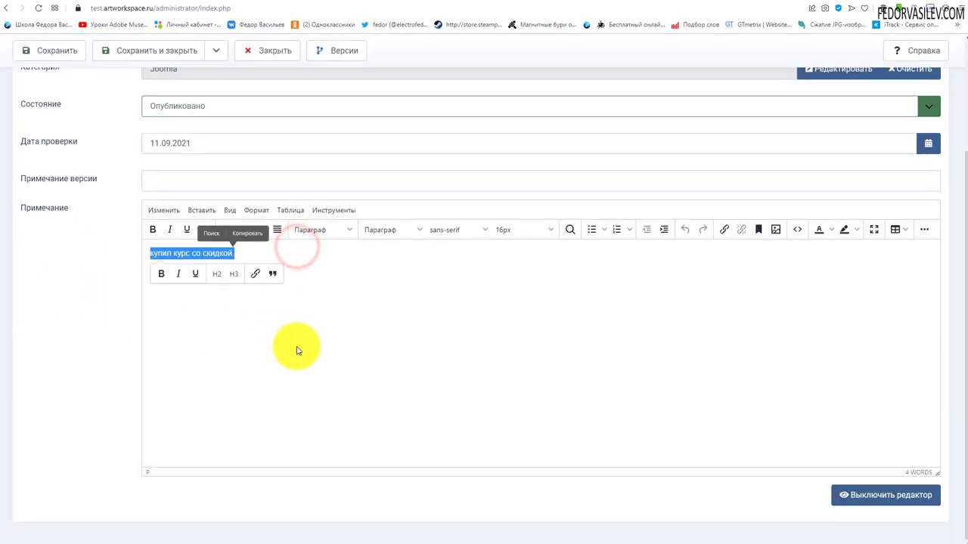
scroll(296, 346, "up", 3)
left_click(78, 269)
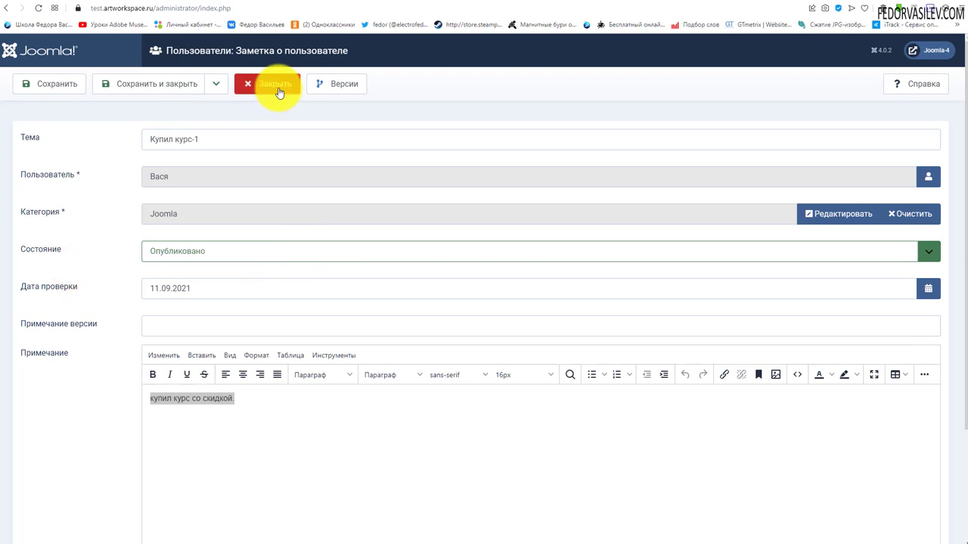
Examine the version history of the note Купил курс-1, and close the note without changes
left_click(345, 84)
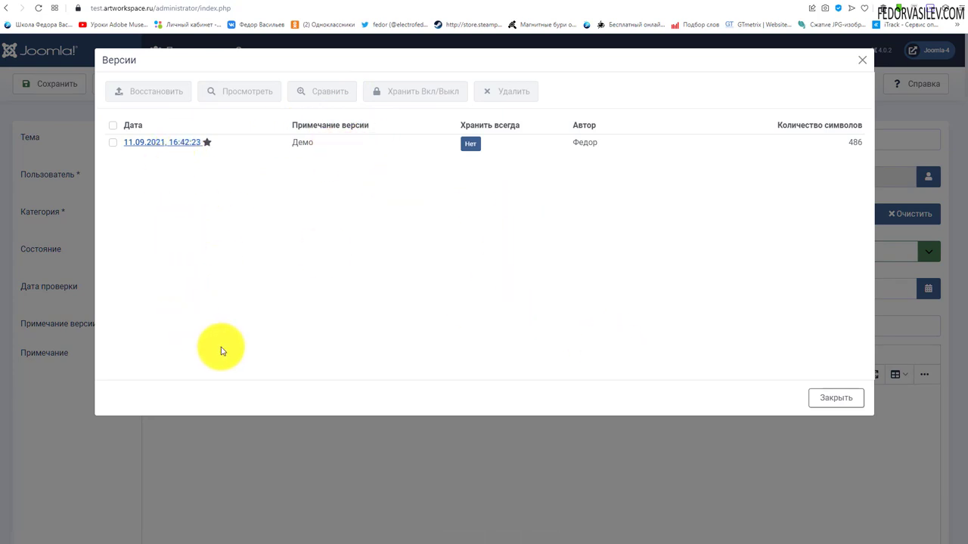
left_click(862, 60)
left_click(267, 88)
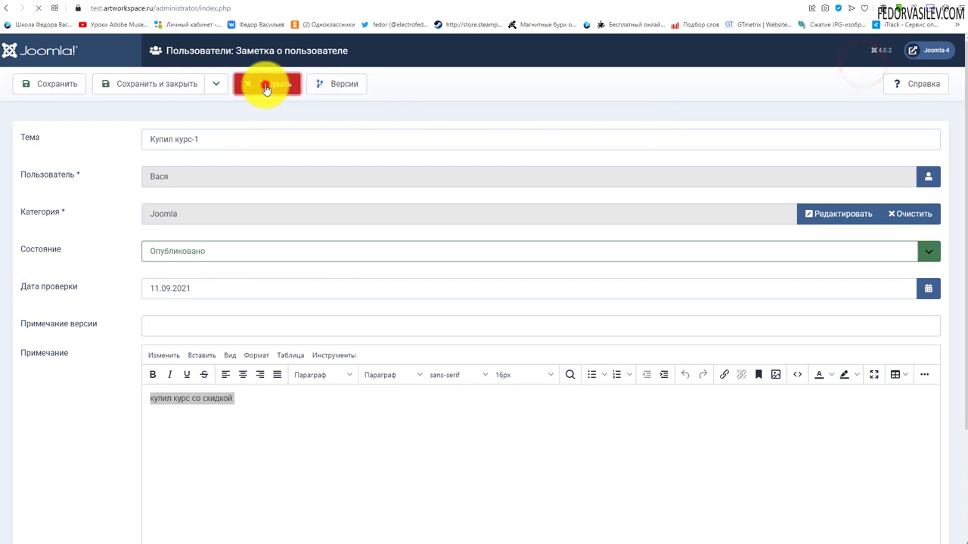
Preview the single note of user test-1 from the users list, read its text, and close the preview
left_click(236, 189)
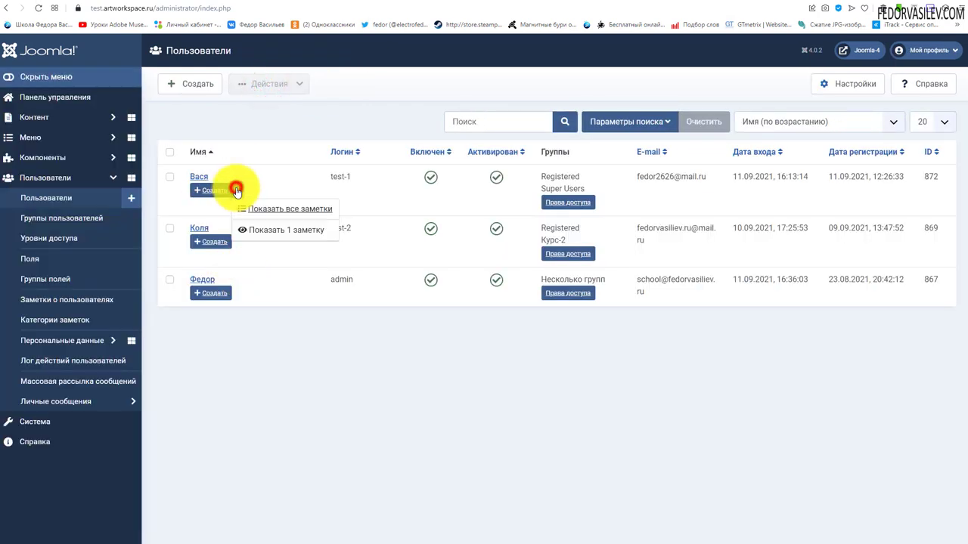
left_click(254, 232)
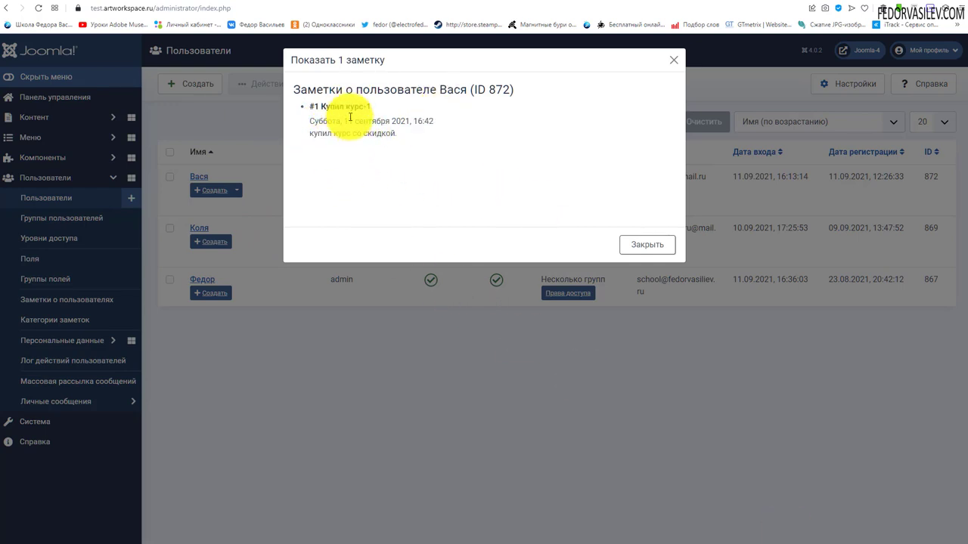
left_click_drag(398, 133, 308, 134)
left_click(419, 134)
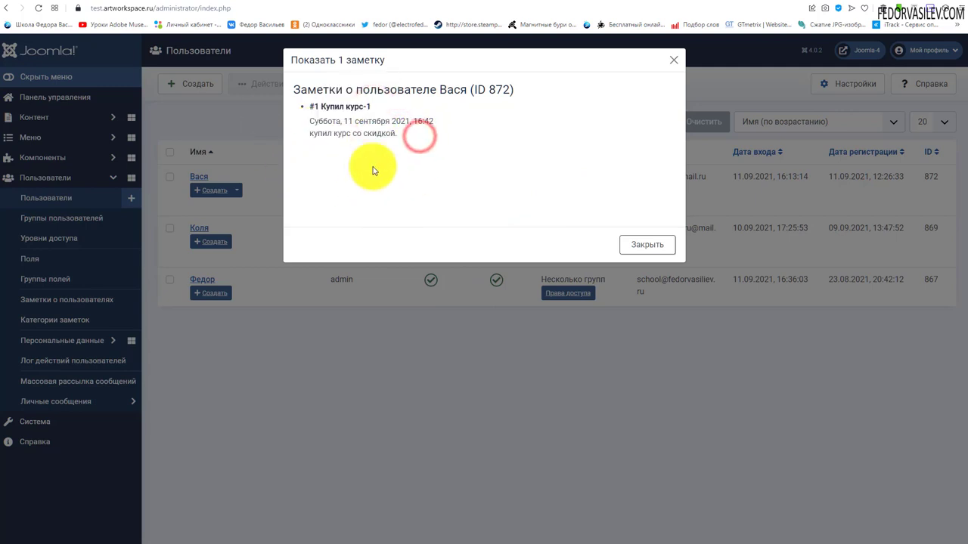
left_click_drag(335, 138, 519, 199)
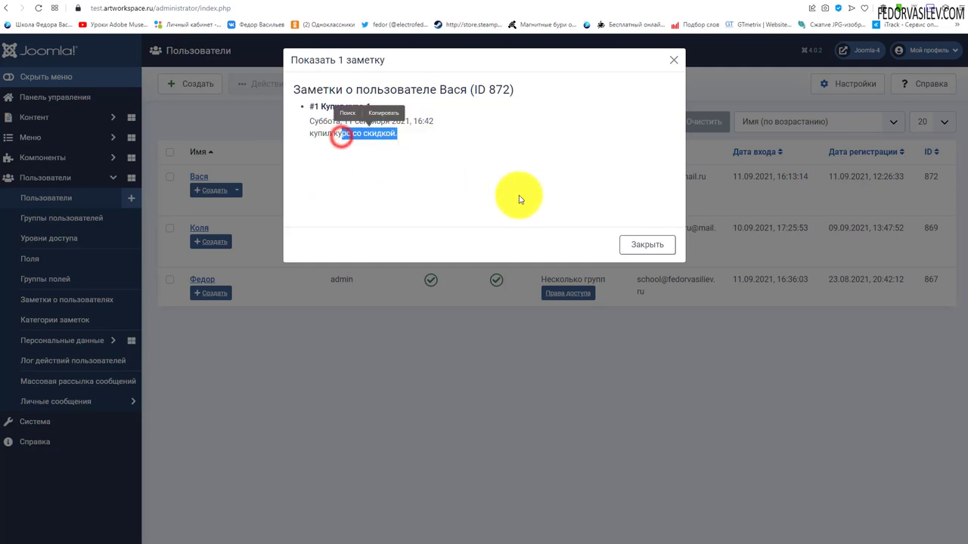
left_click(633, 244)
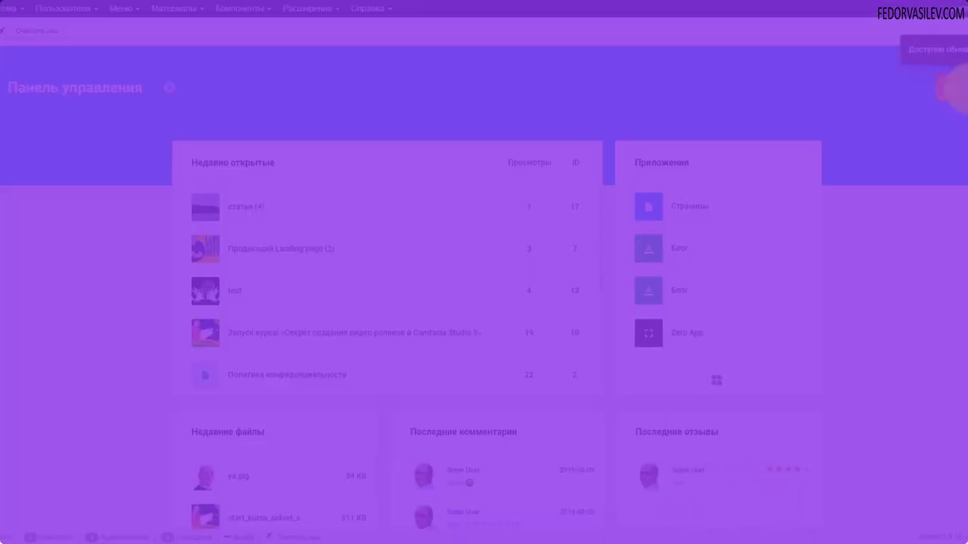
left_click(957, 93)
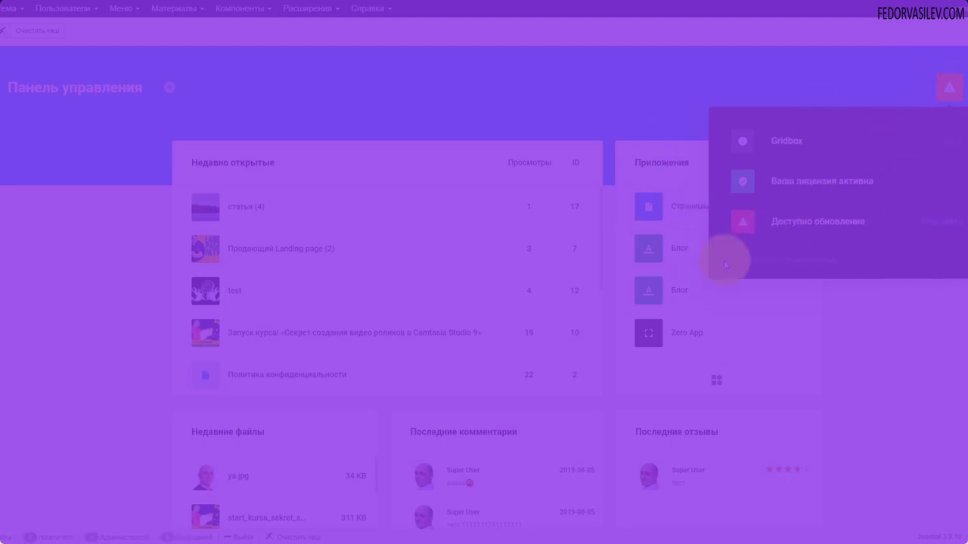
left_click(795, 189)
left_click(648, 333)
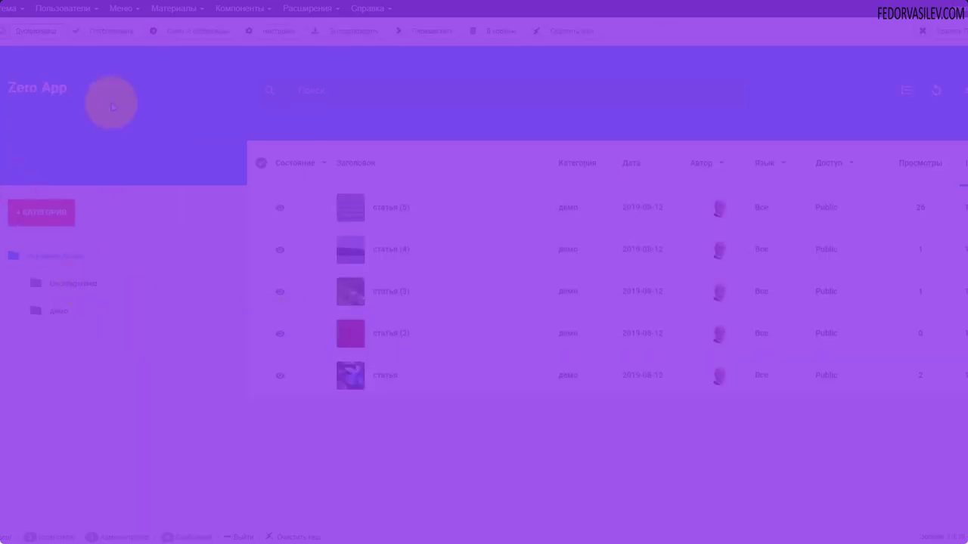
left_click(94, 89)
left_click(102, 225)
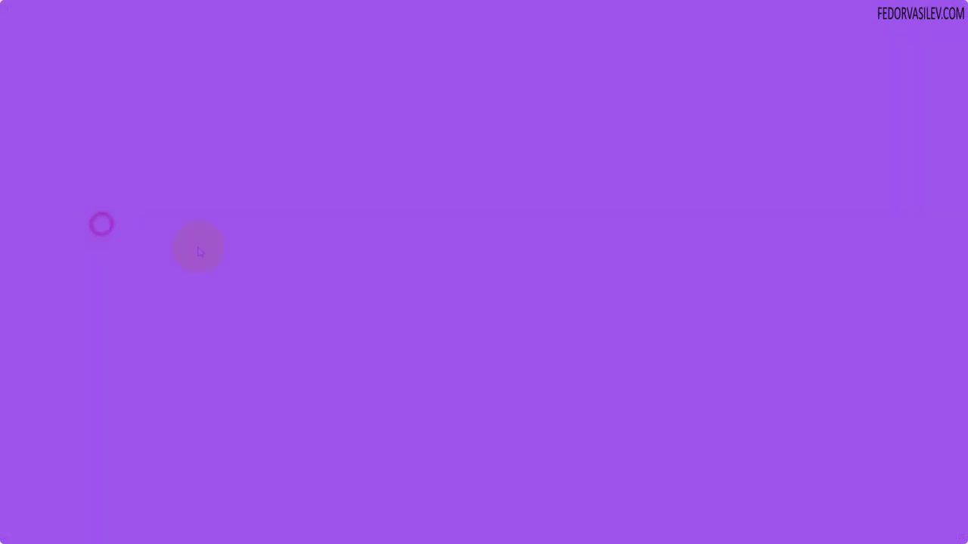